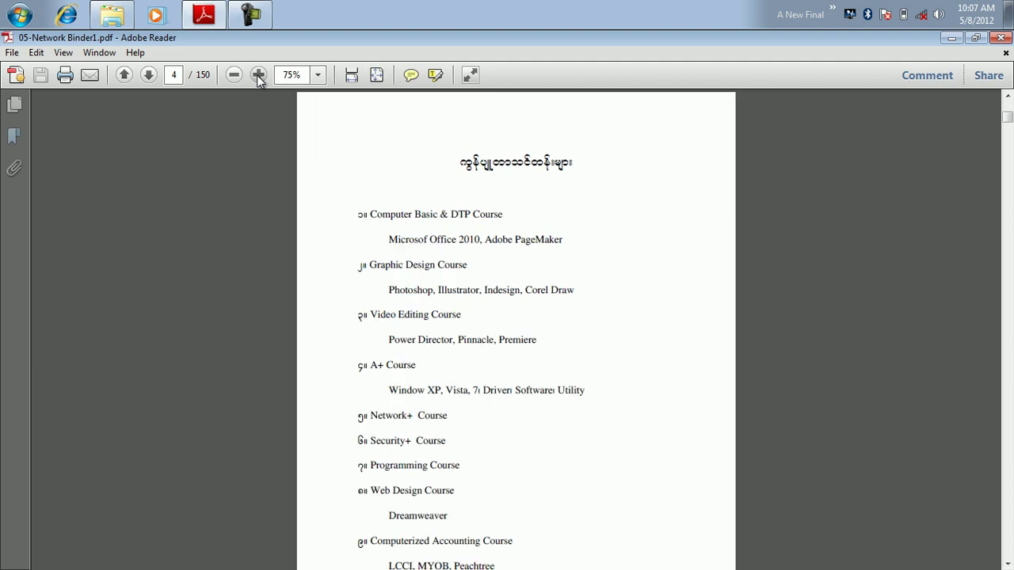
Step: Enlarge the PDF to 125% and skim the front matter and table of contents through to the first chapter
{"action": "left_click", "coordinate": [258, 75]}
{"action": "left_click", "coordinate": [259, 74]}
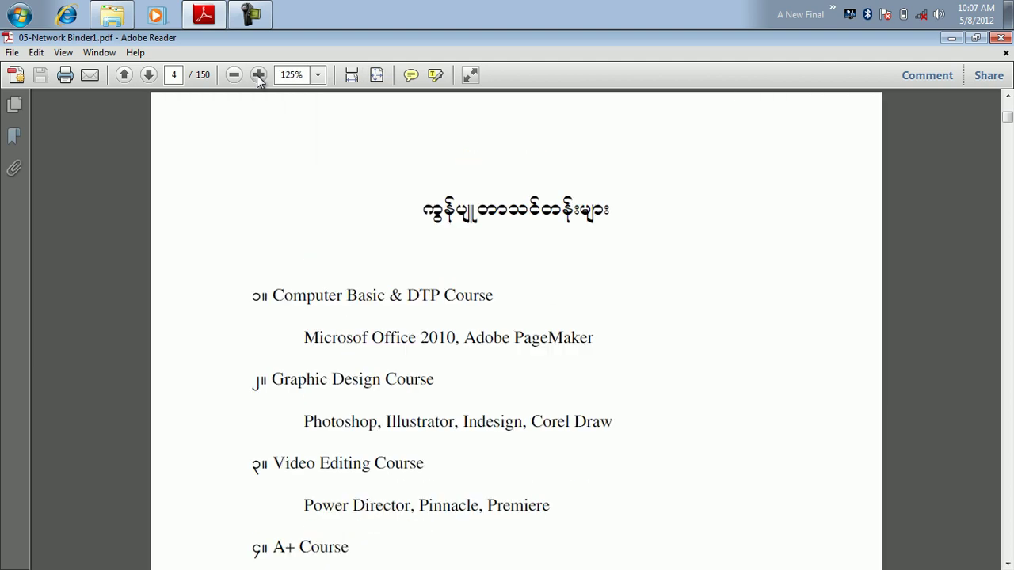
{"action": "scroll", "coordinate": [258, 75], "scroll_direction": "up", "scroll_amount": 10}
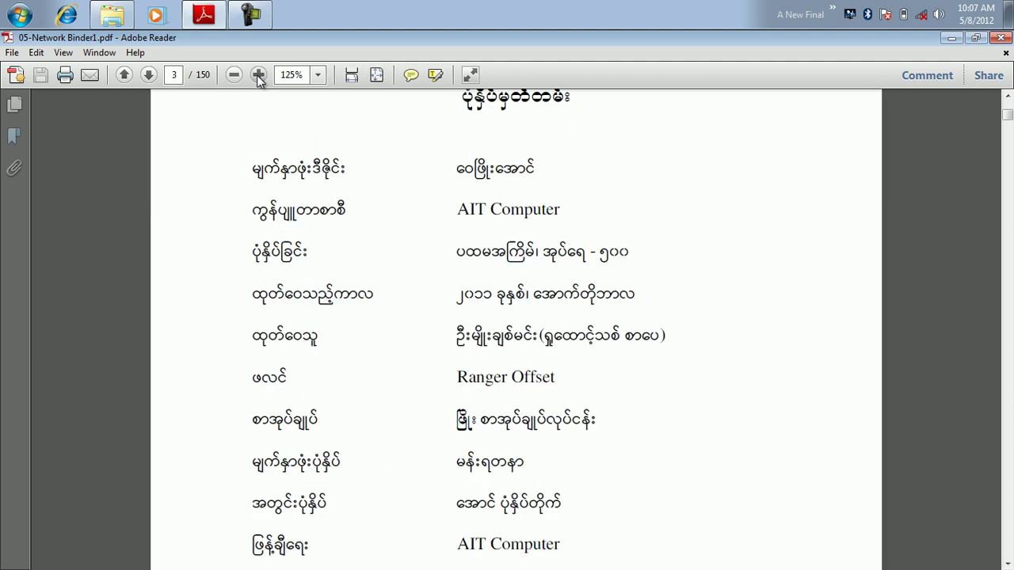
{"action": "scroll", "coordinate": [259, 78], "scroll_direction": "down", "scroll_amount": 10}
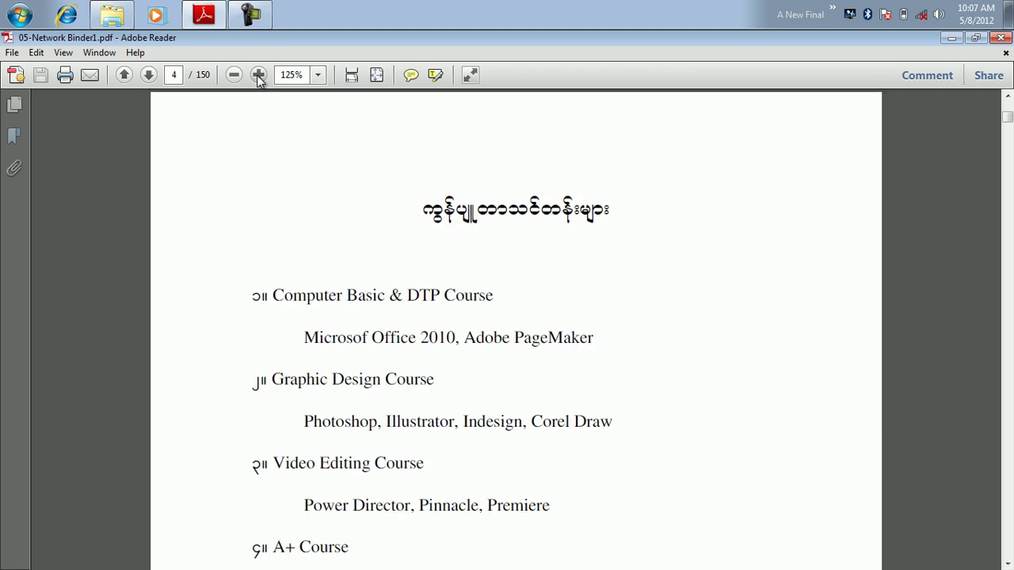
{"action": "scroll", "coordinate": [258, 77], "scroll_direction": "down", "scroll_amount": 20}
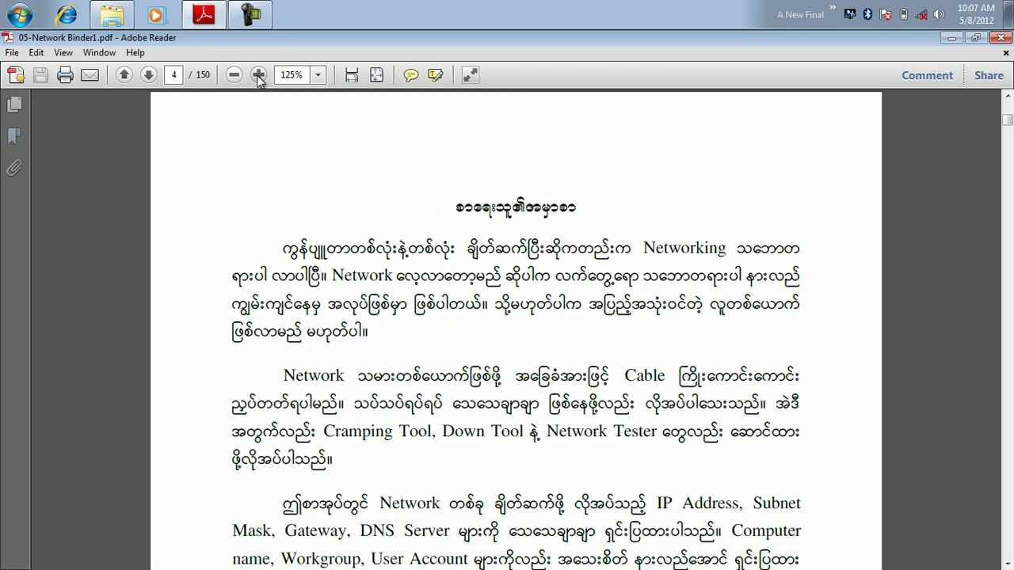
{"action": "scroll", "coordinate": [258, 77], "scroll_direction": "down", "scroll_amount": 20}
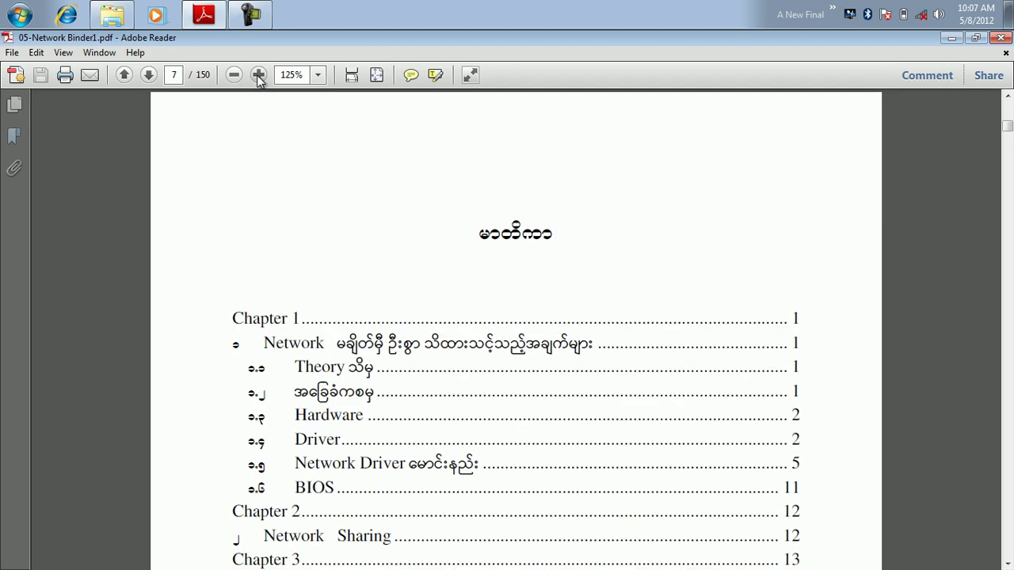
{"action": "scroll", "coordinate": [259, 79], "scroll_direction": "down", "scroll_amount": 20}
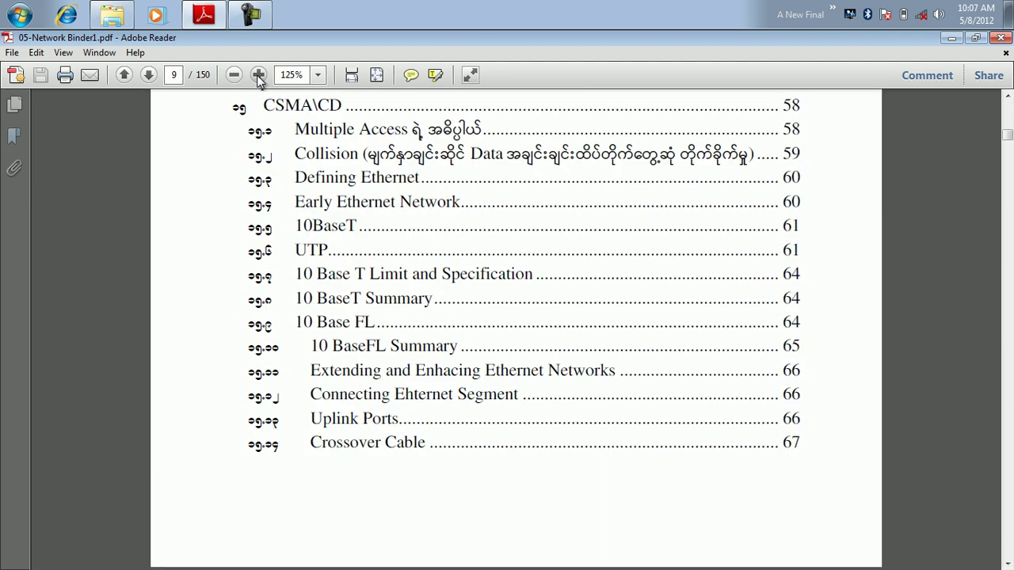
{"action": "scroll", "coordinate": [259, 79], "scroll_direction": "down", "scroll_amount": 20}
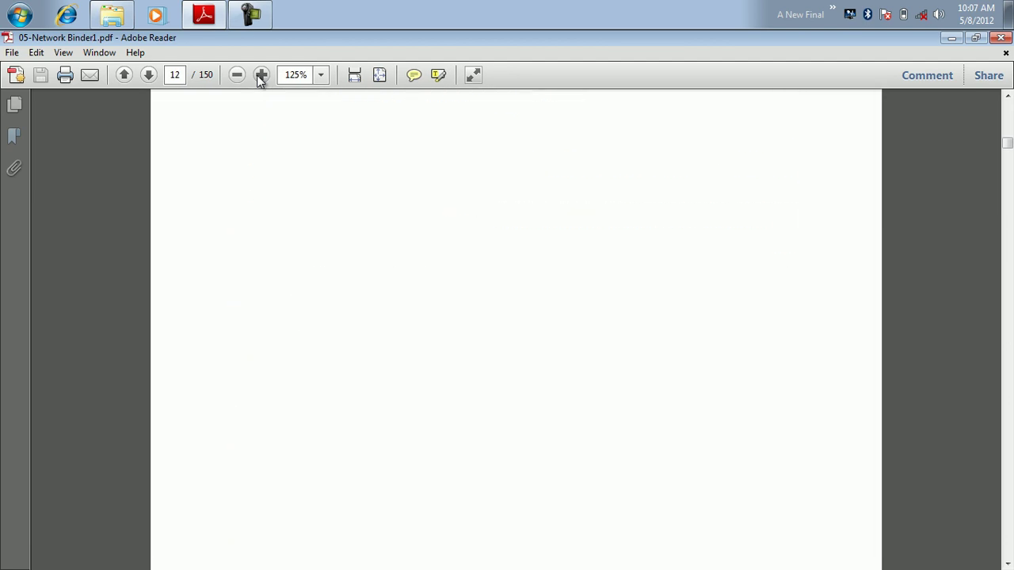
{"action": "scroll", "coordinate": [259, 79], "scroll_direction": "down", "scroll_amount": 20}
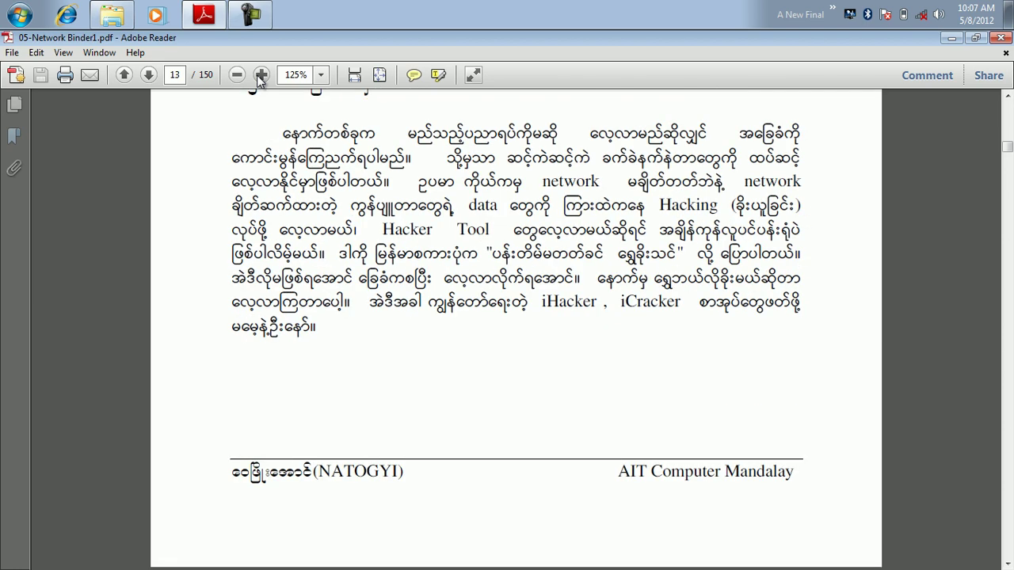
Step: Read the pages on checking the network adapter in Device Manager, up to the Network Driver section on page 17
{"action": "scroll", "coordinate": [260, 79], "scroll_direction": "down", "scroll_amount": 5}
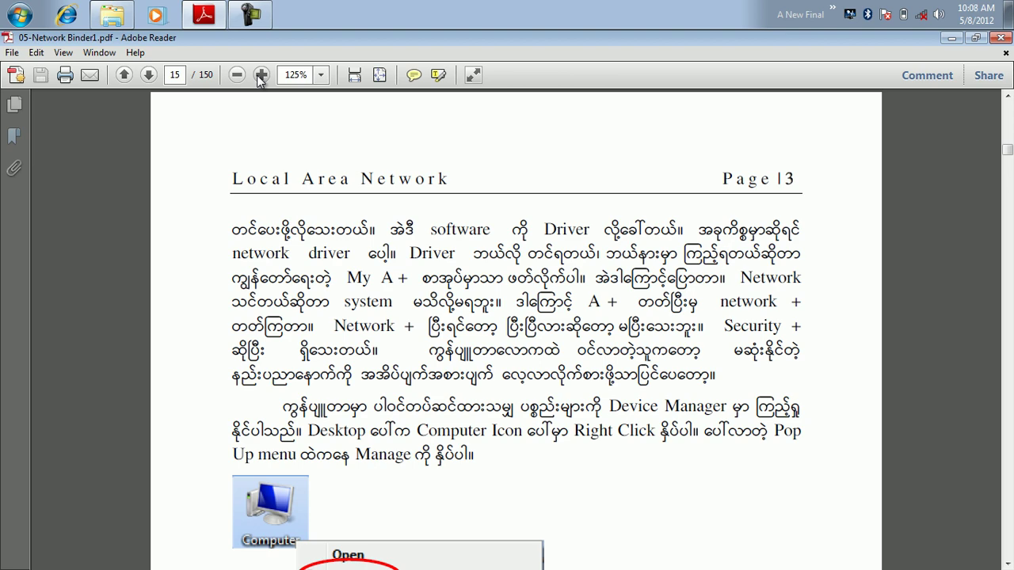
{"action": "scroll", "coordinate": [259, 79], "scroll_direction": "down", "scroll_amount": 15}
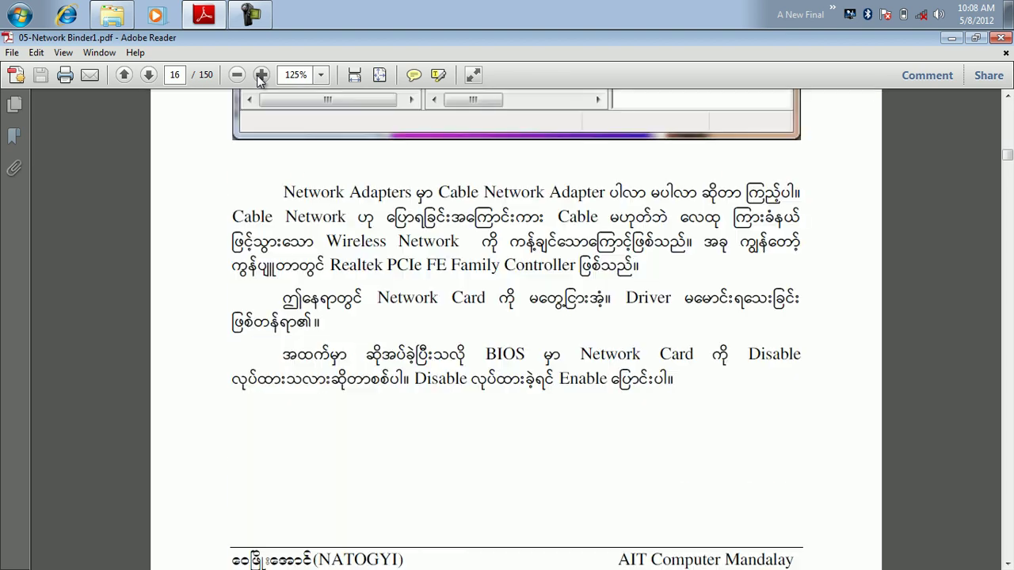
{"action": "scroll", "coordinate": [259, 79], "scroll_direction": "down", "scroll_amount": 6}
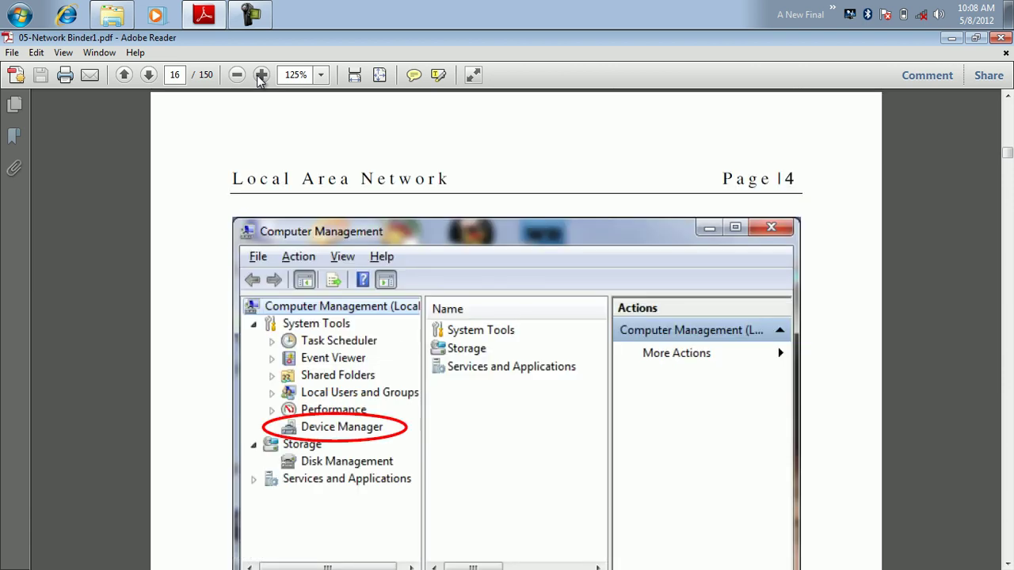
{"action": "scroll", "coordinate": [259, 80], "scroll_direction": "down", "scroll_amount": 12}
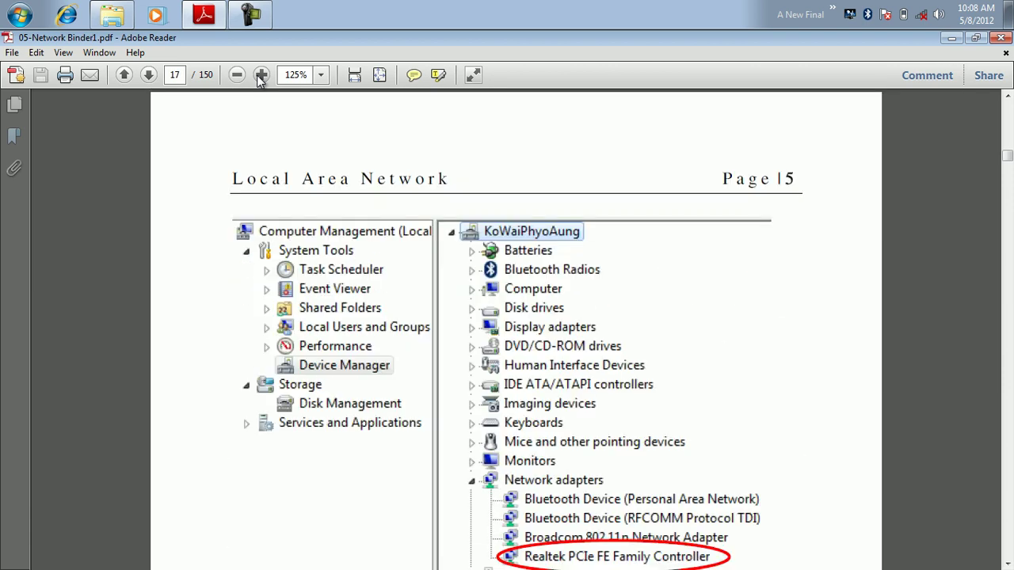
{"action": "scroll", "coordinate": [259, 79], "scroll_direction": "down", "scroll_amount": 3}
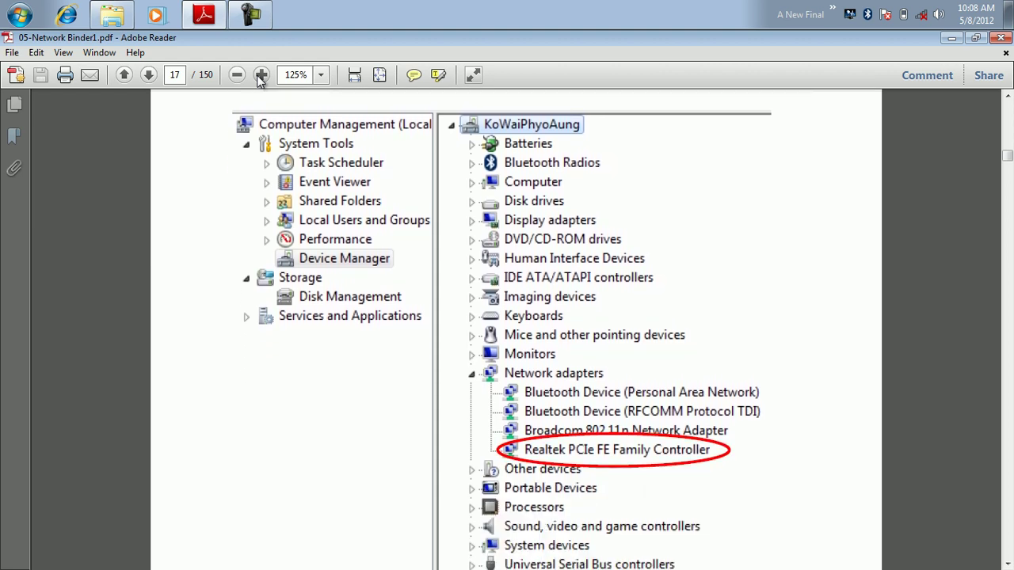
{"action": "scroll", "coordinate": [260, 79], "scroll_direction": "down", "scroll_amount": 12}
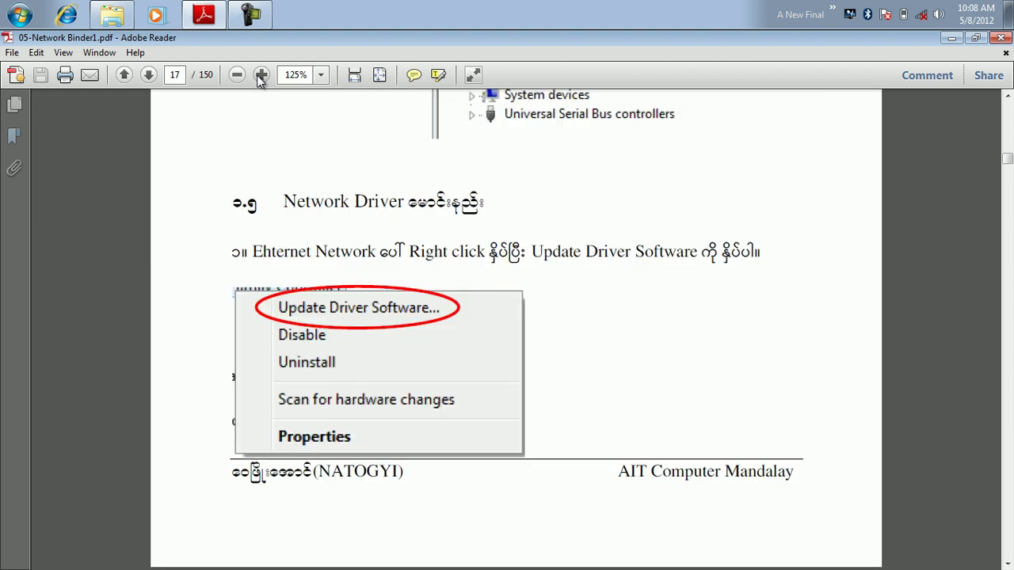
Step: Minimise the PDF, open Computer Management for this computer, and expand Network adapters in Device Manager
{"action": "left_click", "coordinate": [952, 39]}
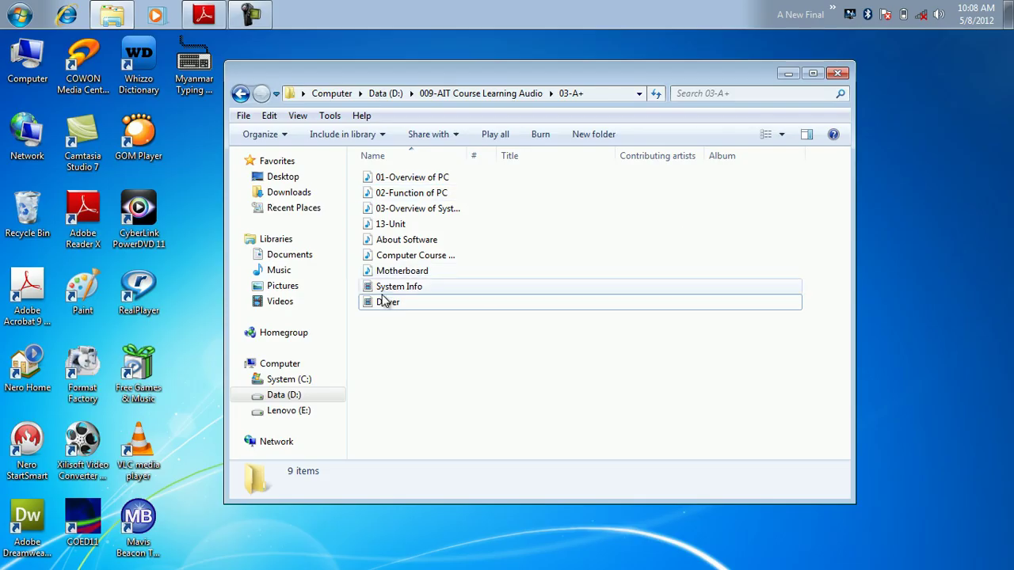
{"action": "right_click", "coordinate": [42, 60]}
{"action": "left_click", "coordinate": [156, 84]}
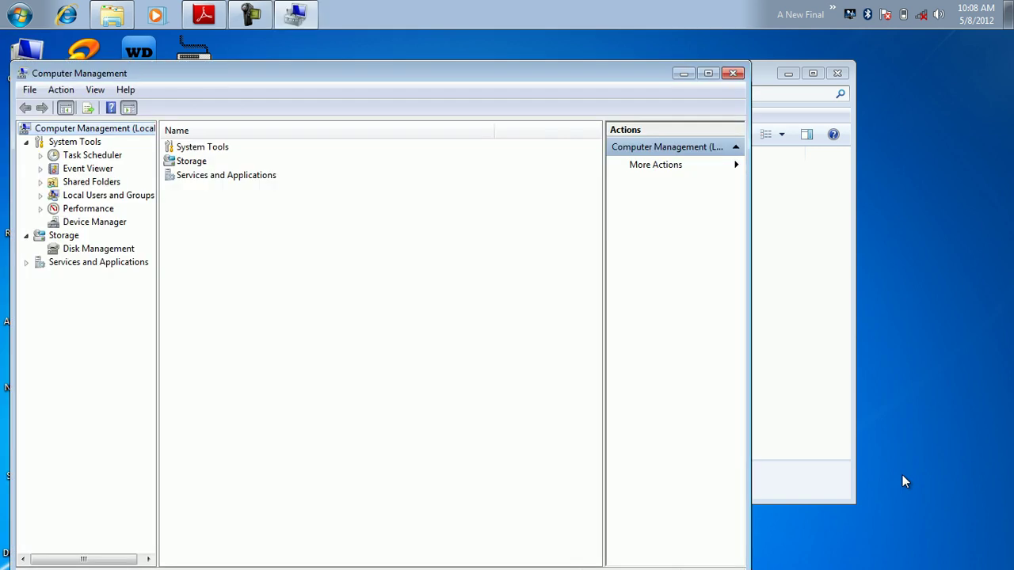
{"action": "left_click", "coordinate": [92, 223]}
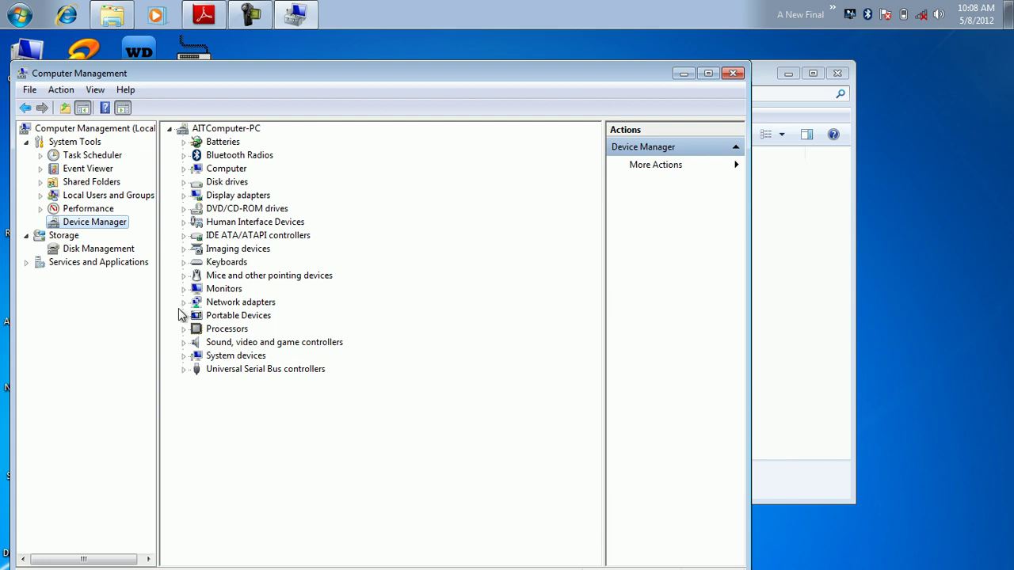
{"action": "left_click", "coordinate": [183, 302]}
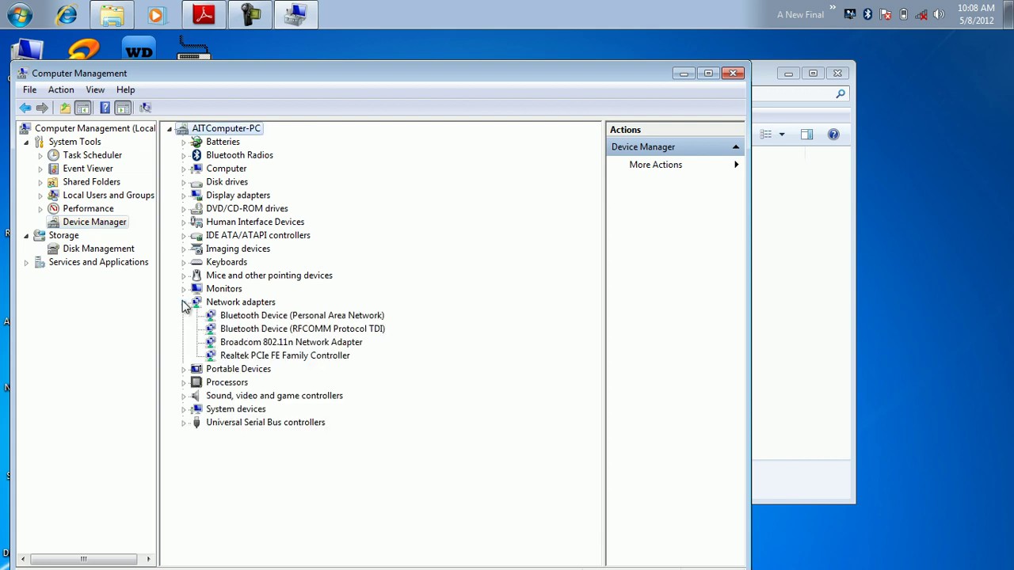
Step: Start a manual driver update for the Realtek PCIe FE Family Controller and choose its first matching entry from the list of installed drivers
{"action": "left_click", "coordinate": [249, 356]}
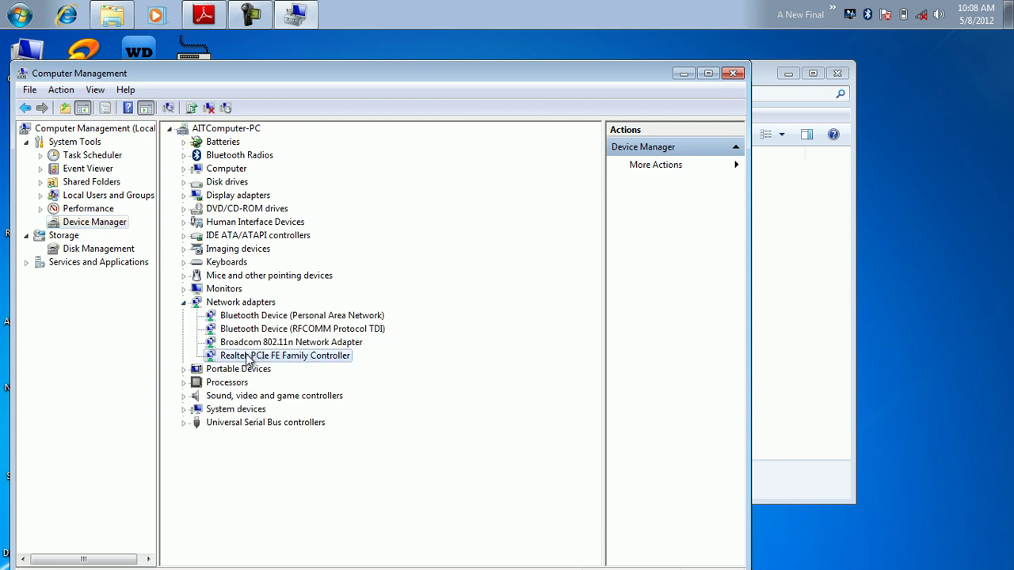
{"action": "right_click", "coordinate": [248, 358]}
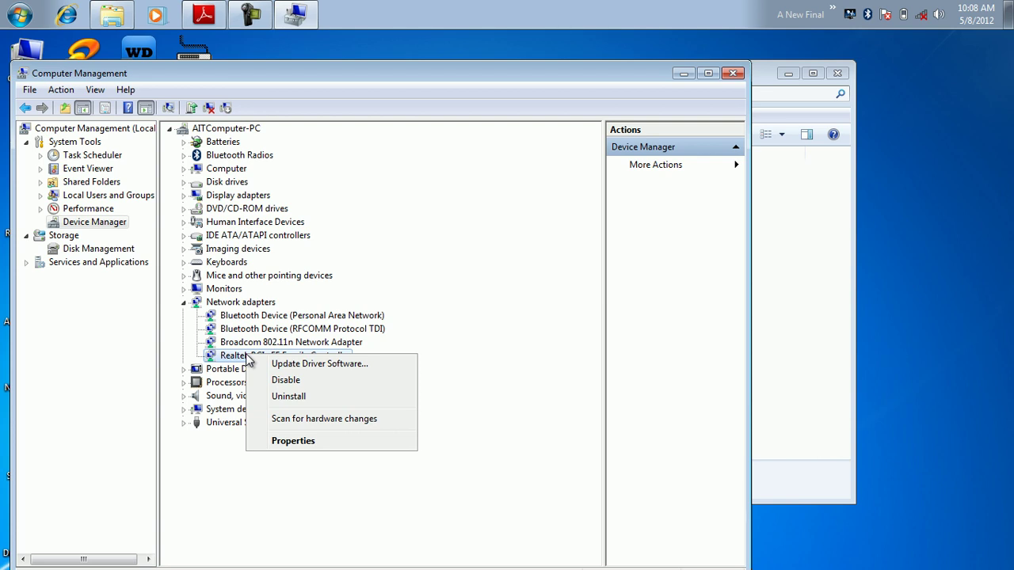
{"action": "left_click", "coordinate": [377, 366]}
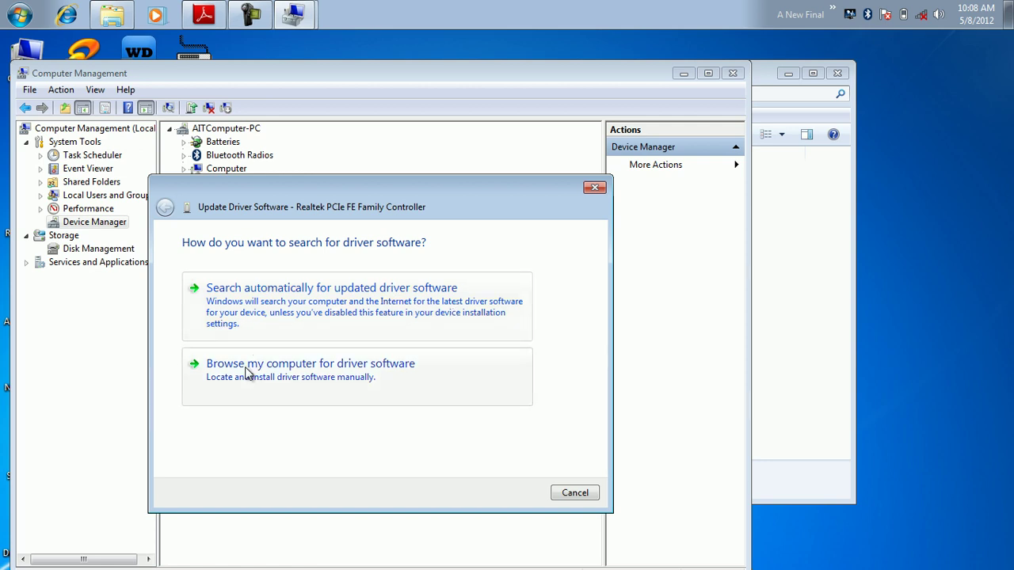
{"action": "left_click", "coordinate": [302, 372]}
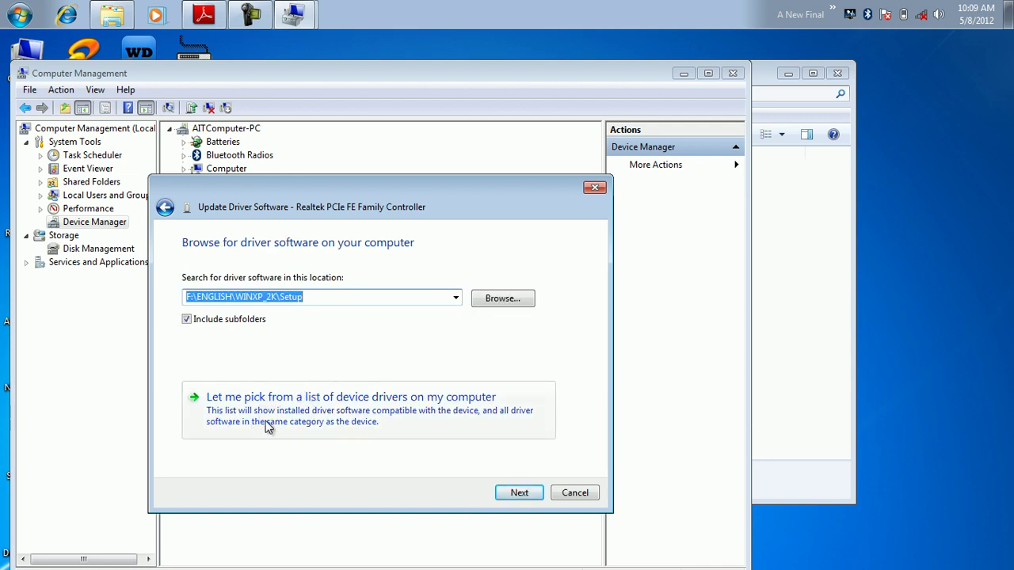
{"action": "left_click", "coordinate": [313, 420]}
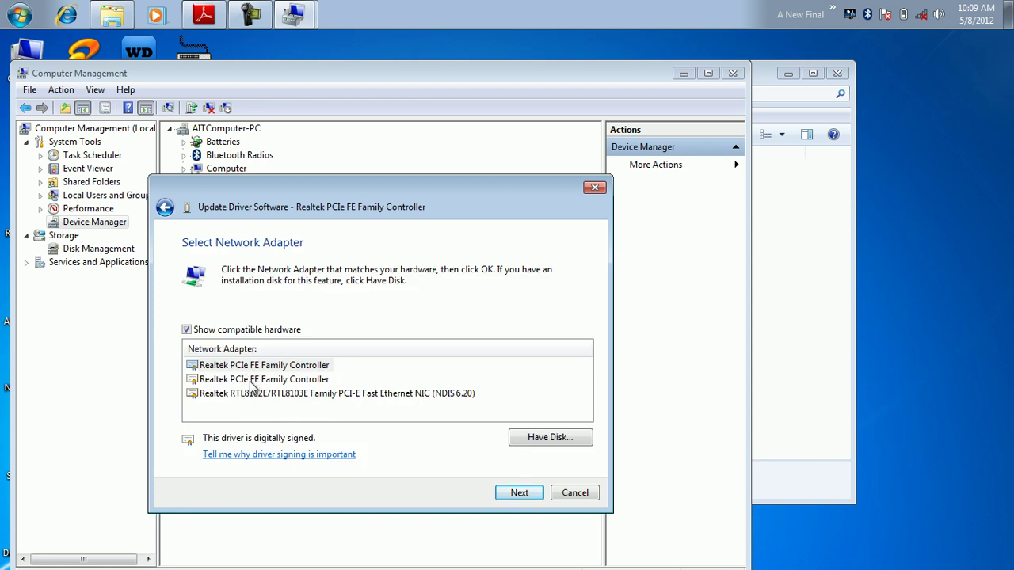
{"action": "left_click", "coordinate": [253, 369]}
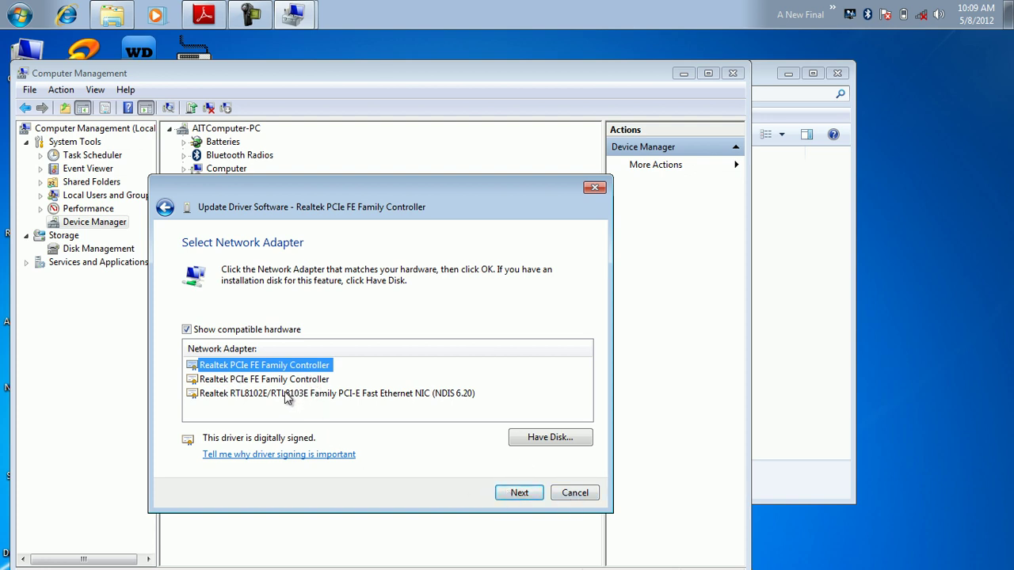
{"action": "left_click", "coordinate": [566, 432]}
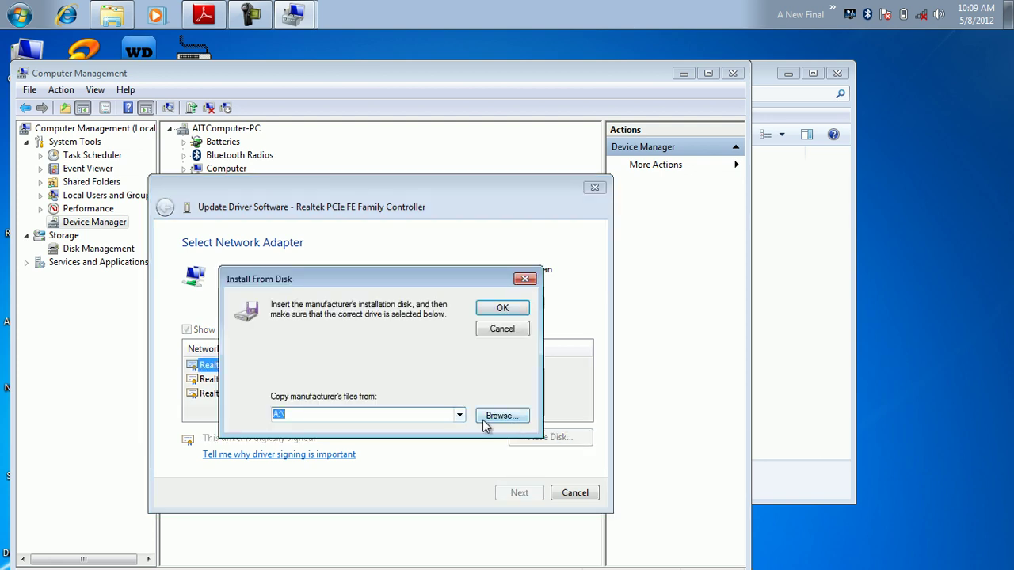
{"action": "left_click", "coordinate": [497, 418]}
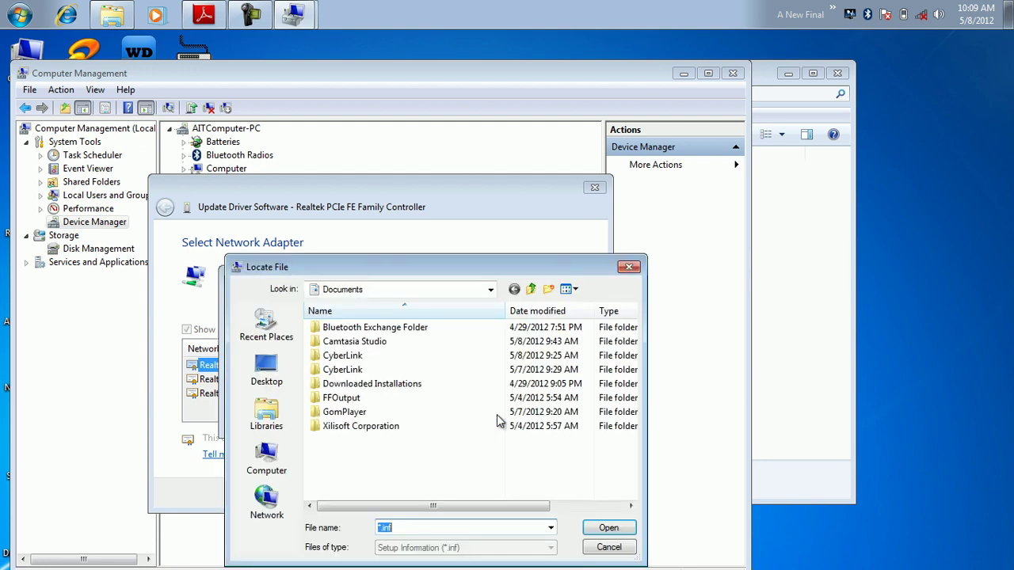
{"action": "left_click", "coordinate": [267, 463]}
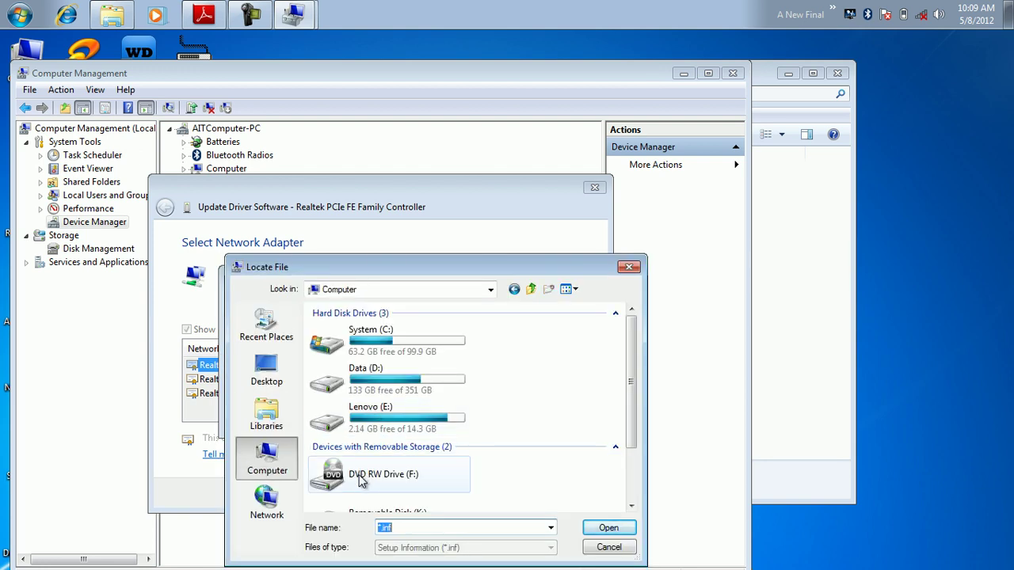
{"action": "left_click", "coordinate": [614, 555]}
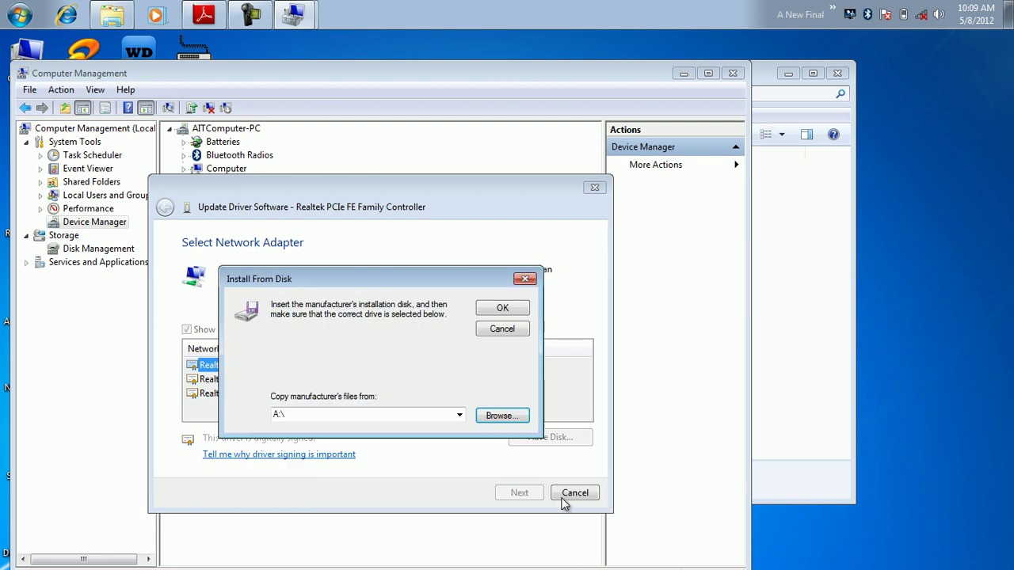
{"action": "left_click", "coordinate": [525, 281]}
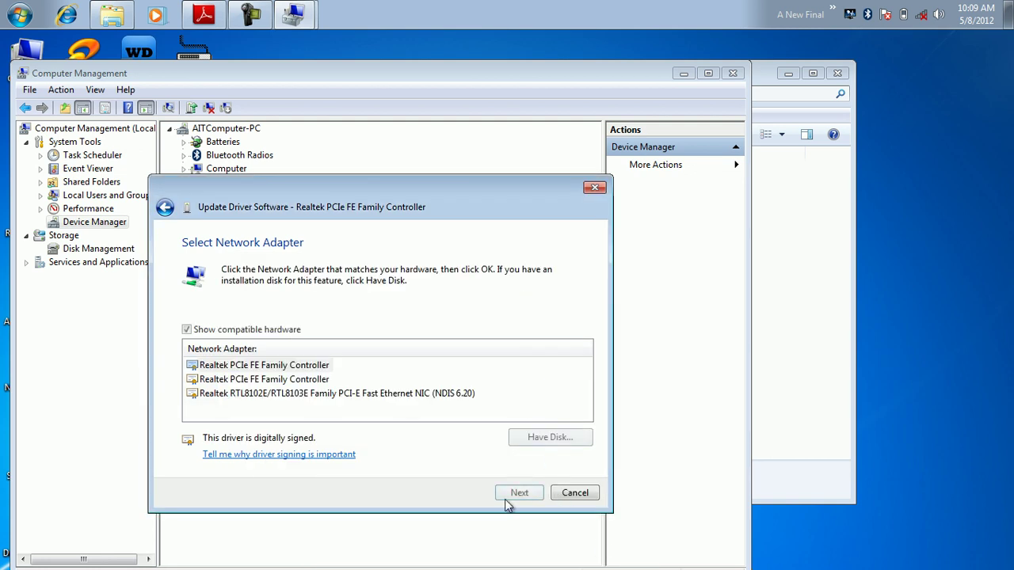
Step: Install the selected Realtek PCIe FE Family Controller driver, then close the update wizard and Computer Management
{"action": "left_click", "coordinate": [521, 495]}
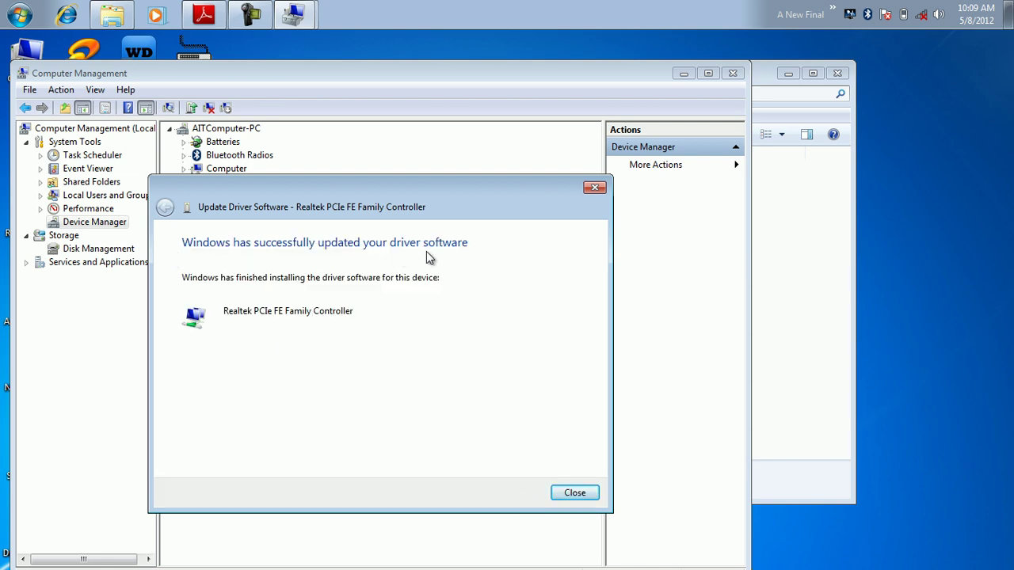
{"action": "left_click", "coordinate": [584, 493]}
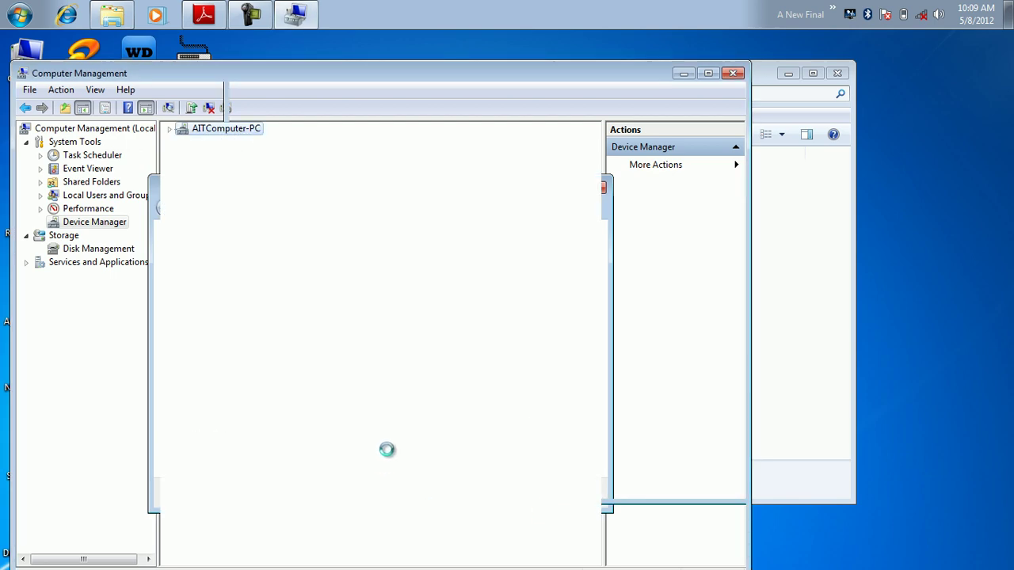
{"action": "left_click", "coordinate": [733, 73]}
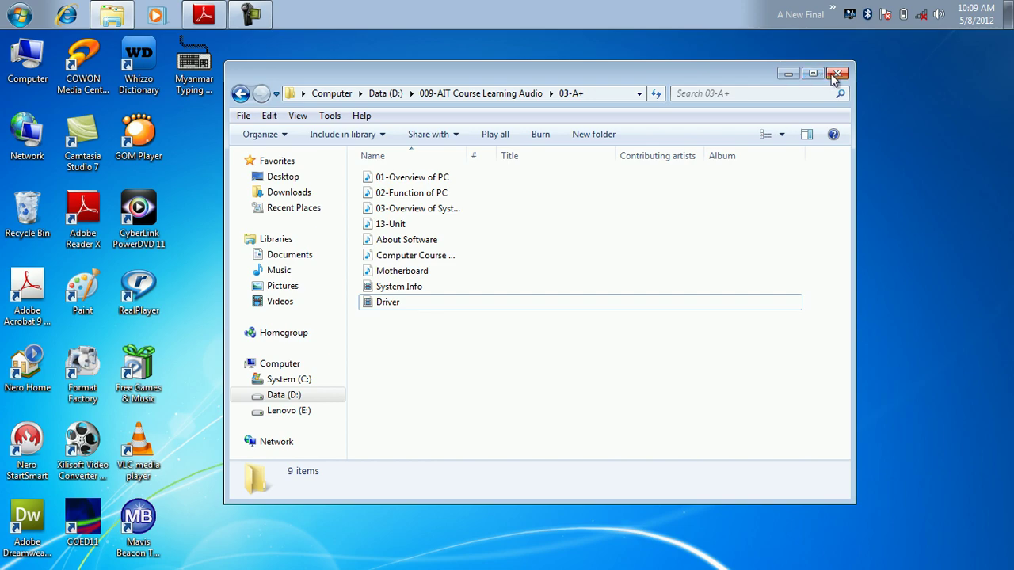
Step: Minimise the 03-A+ folder window, switch back to the PDF in Adobe Reader, and review the driver update pages following page 17
{"action": "left_click", "coordinate": [788, 75]}
{"action": "left_click", "coordinate": [203, 14]}
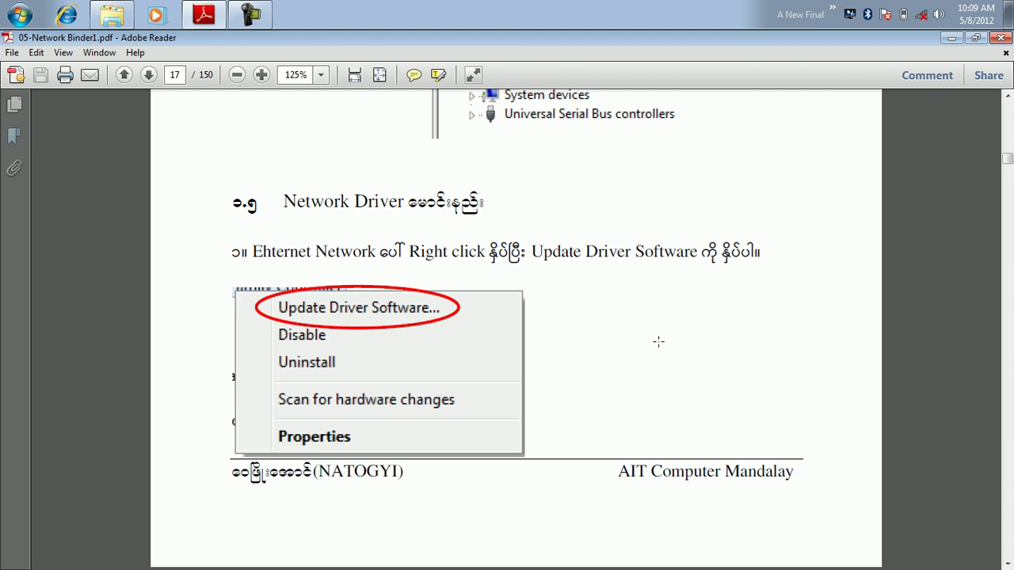
{"action": "scroll", "coordinate": [658, 341], "scroll_direction": "down", "scroll_amount": 3}
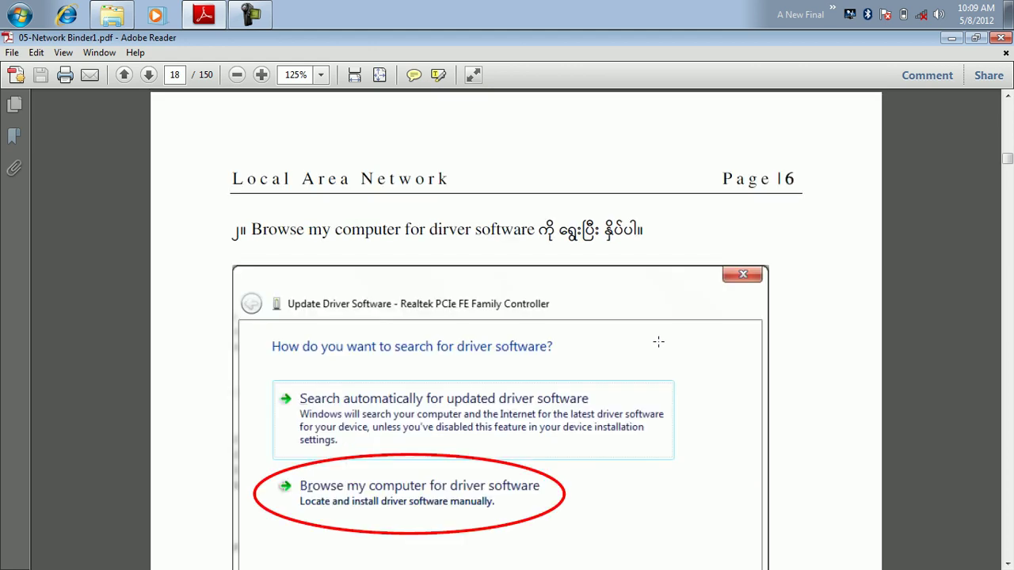
{"action": "scroll", "coordinate": [658, 341], "scroll_direction": "down", "scroll_amount": 15}
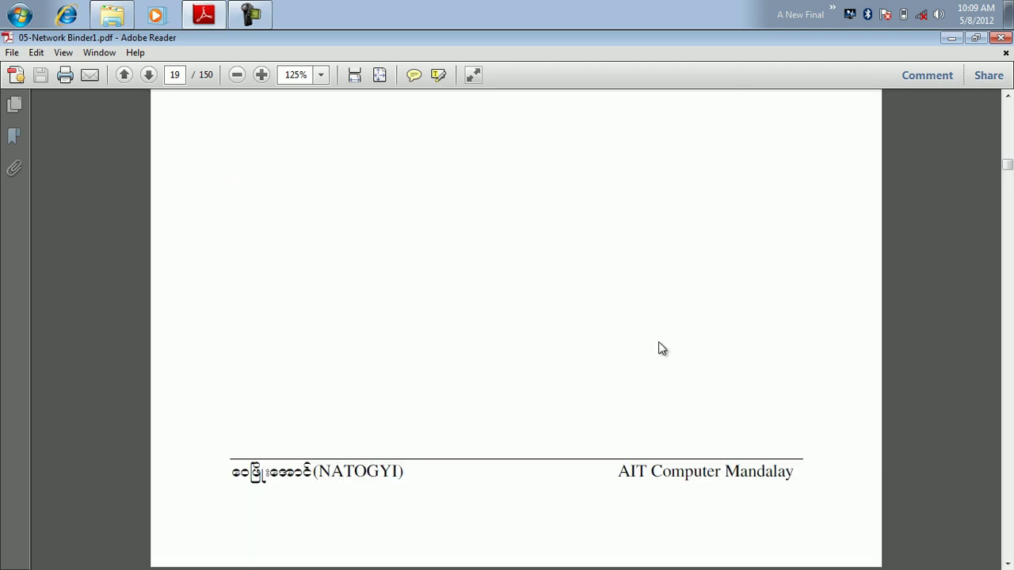
Step: Skim past the driver update pages and read section 1.6, BIOS, on page 23 of the PDF
{"action": "scroll", "coordinate": [658, 342], "scroll_direction": "down", "scroll_amount": 20}
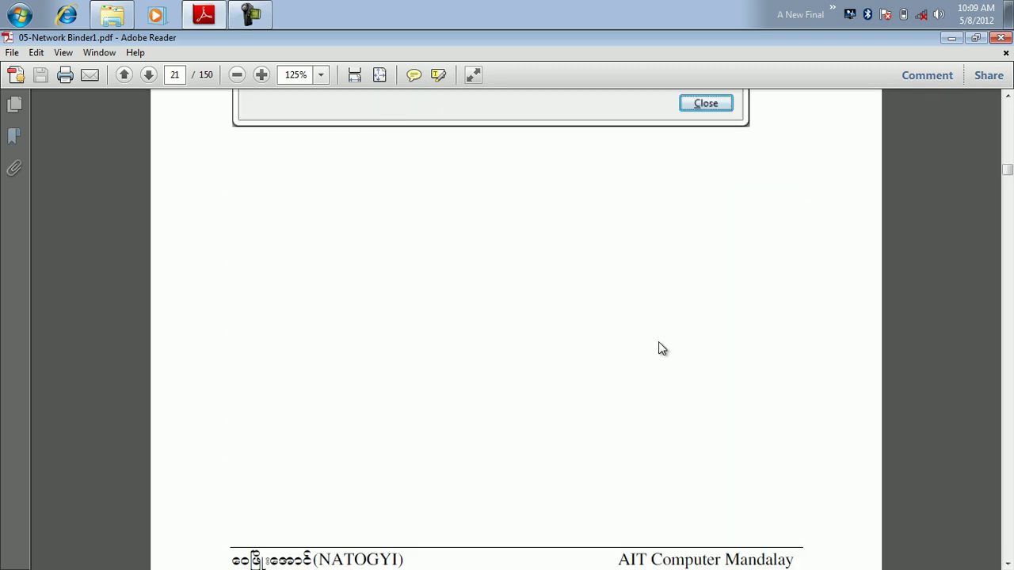
{"action": "scroll", "coordinate": [658, 342], "scroll_direction": "down", "scroll_amount": 15}
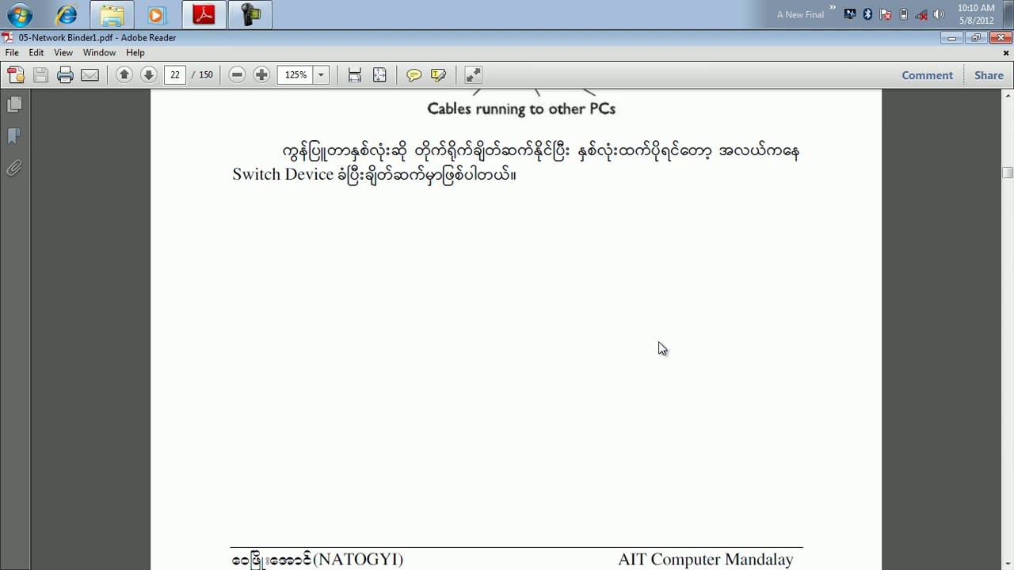
{"action": "scroll", "coordinate": [663, 349], "scroll_direction": "down", "scroll_amount": 10}
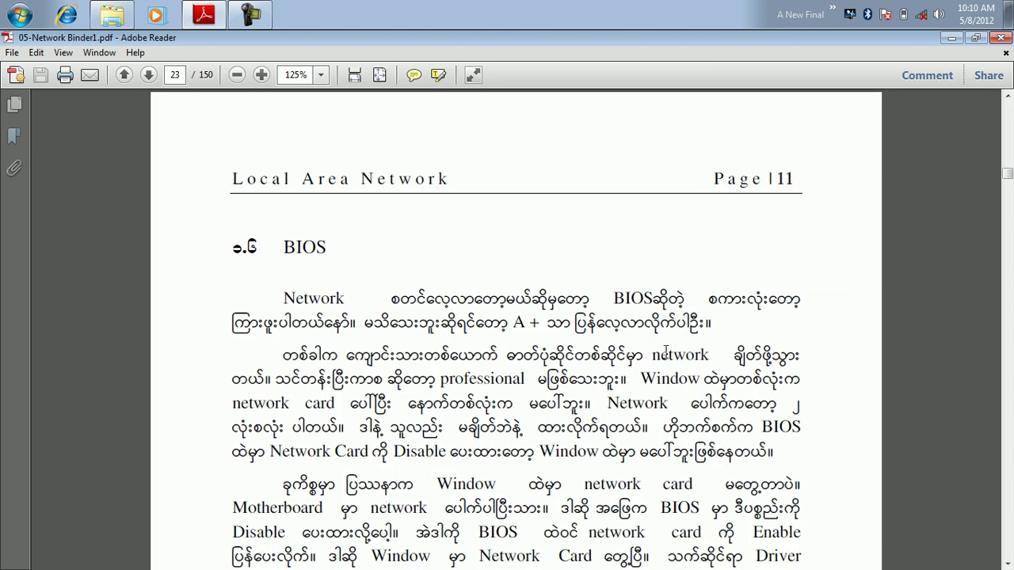
{"action": "scroll", "coordinate": [614, 341], "scroll_direction": "down", "scroll_amount": 2}
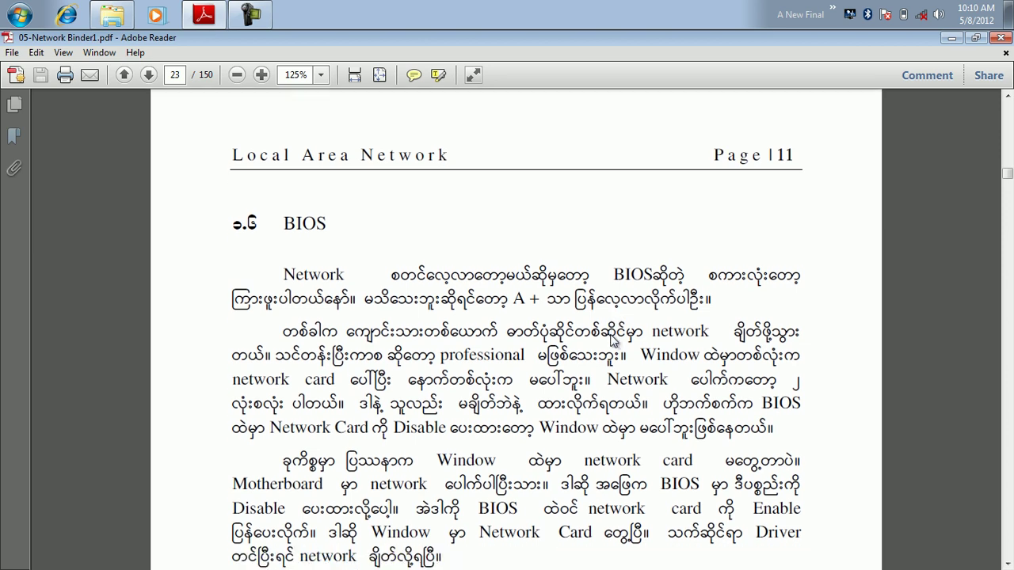
{"action": "scroll", "coordinate": [614, 339], "scroll_direction": "up", "scroll_amount": 1}
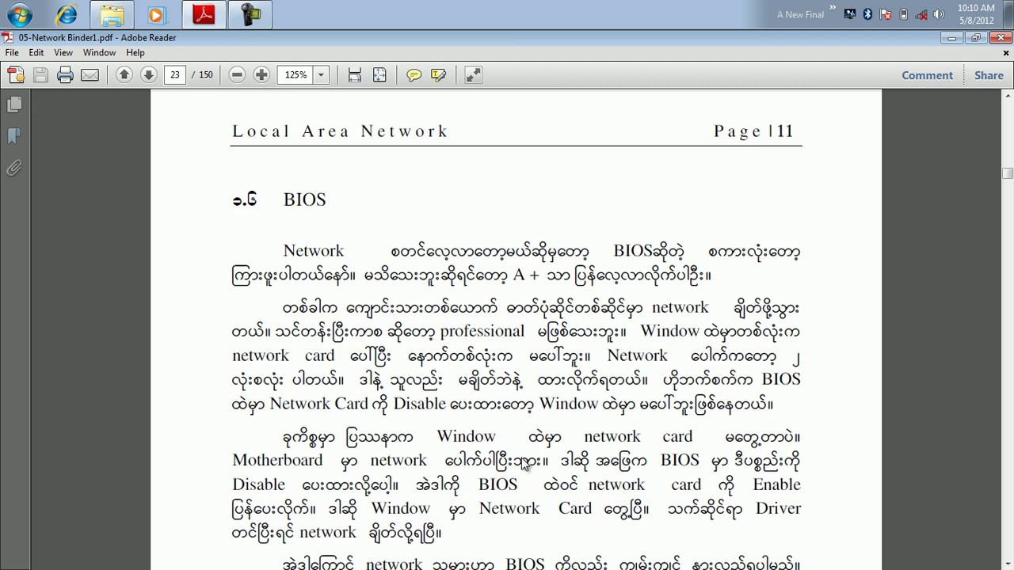
Step: Read Chapter 2, Network Sharing, on page 24 through to its closing paragraph on sharing
{"action": "scroll", "coordinate": [524, 466], "scroll_direction": "down", "scroll_amount": 10}
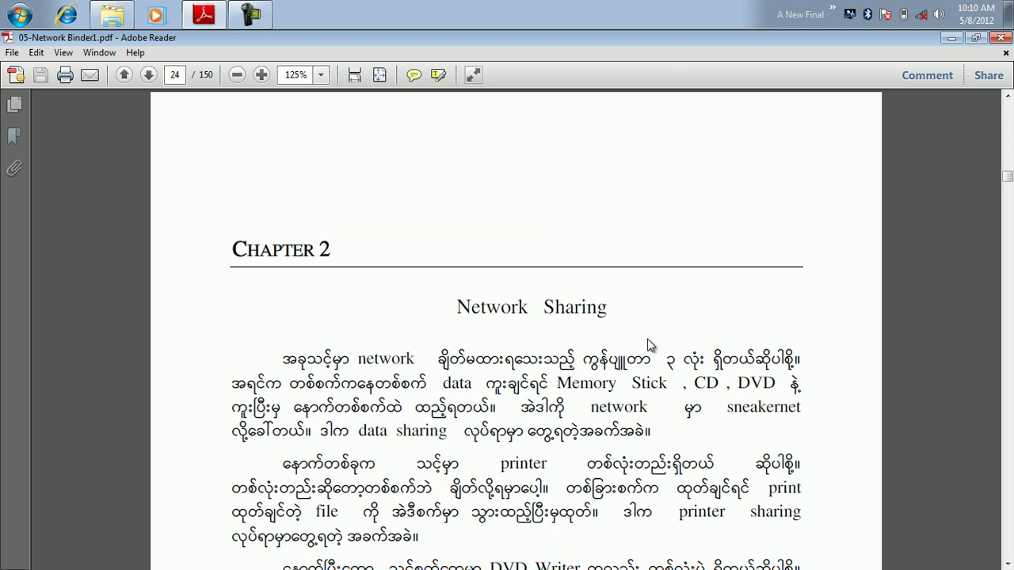
{"action": "scroll", "coordinate": [649, 345], "scroll_direction": "down", "scroll_amount": 1}
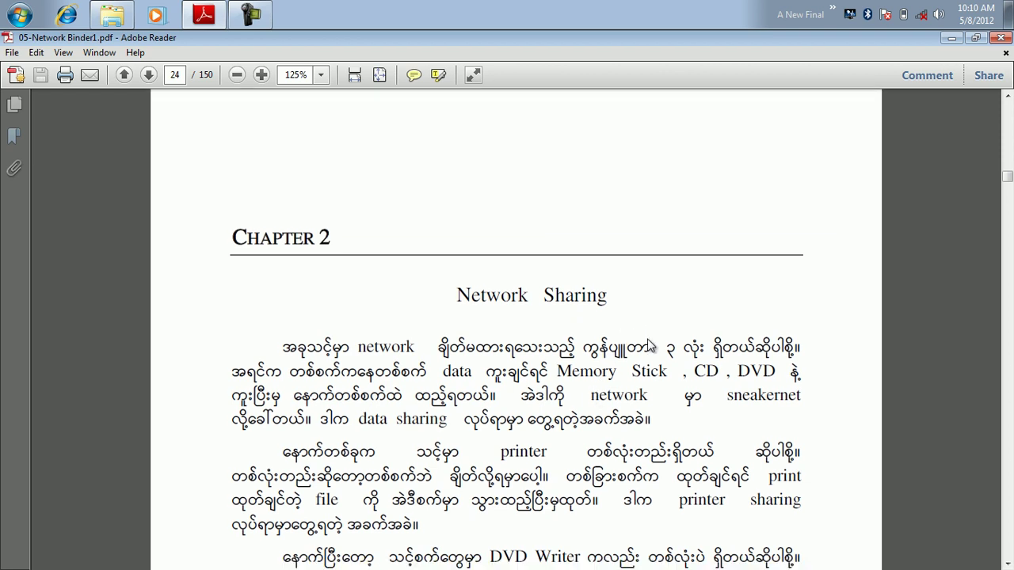
{"action": "scroll", "coordinate": [650, 345], "scroll_direction": "down", "scroll_amount": 1}
{"action": "scroll", "coordinate": [650, 341], "scroll_direction": "down", "scroll_amount": 4}
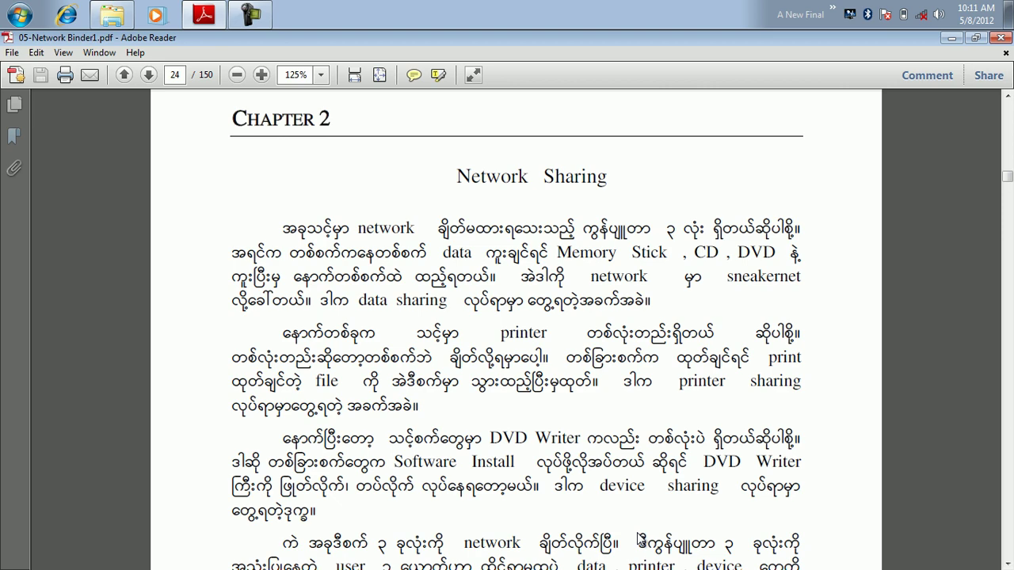
{"action": "scroll", "coordinate": [640, 539], "scroll_direction": "down", "scroll_amount": 5}
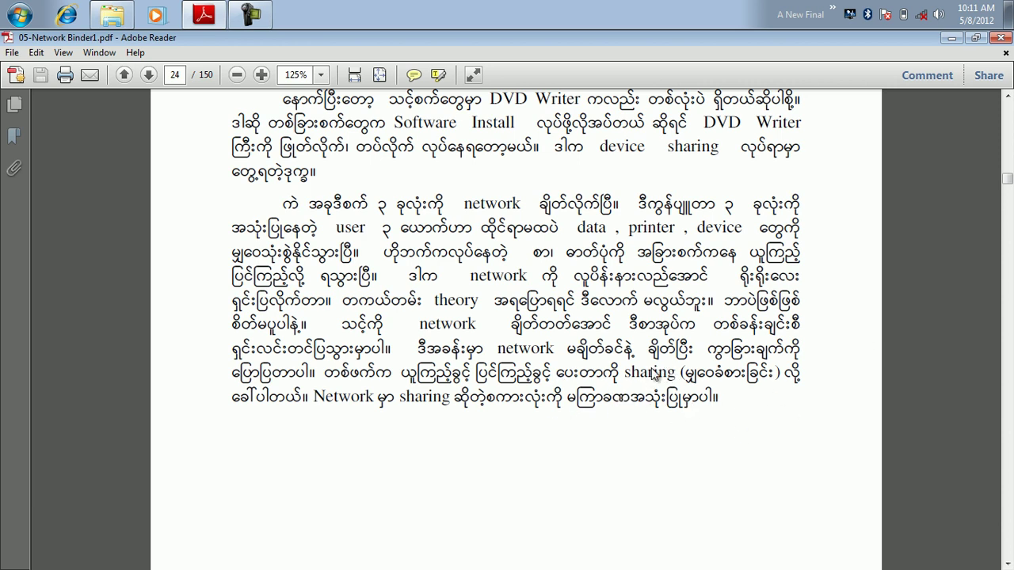
{"action": "scroll", "coordinate": [653, 372], "scroll_direction": "down", "scroll_amount": 1}
Step: Read Chapter 3, Network Structure, on page 25, covering the Cable, Network Card and Switch sections
{"action": "scroll", "coordinate": [653, 373], "scroll_direction": "down", "scroll_amount": 8}
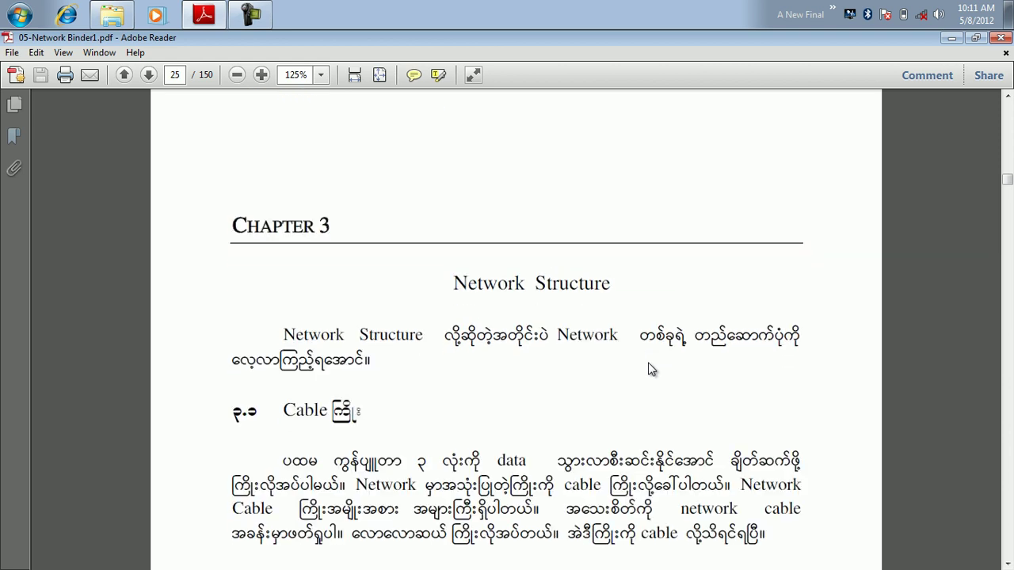
{"action": "scroll", "coordinate": [649, 369], "scroll_direction": "down", "scroll_amount": 3}
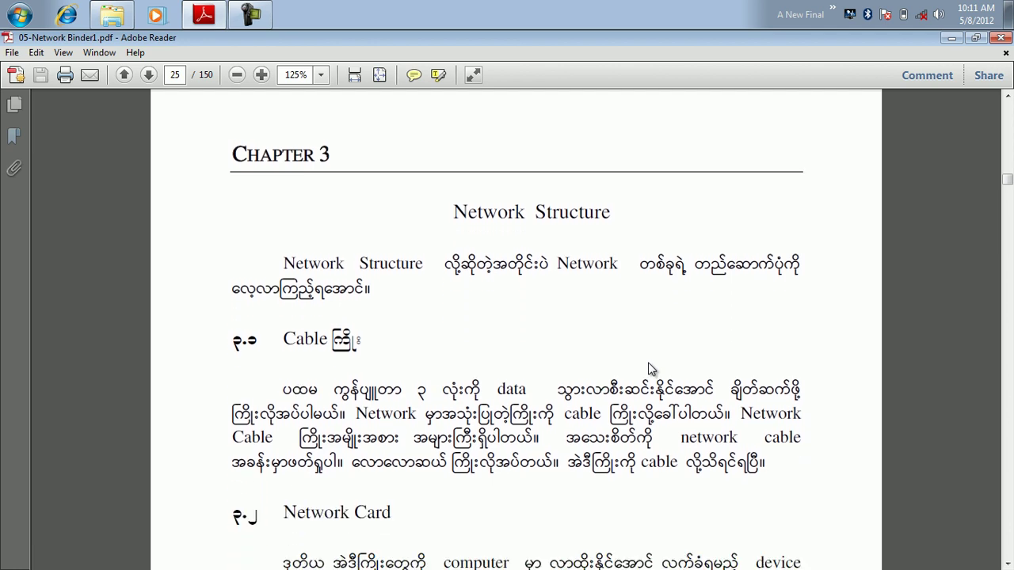
{"action": "scroll", "coordinate": [650, 368], "scroll_direction": "down", "scroll_amount": 3}
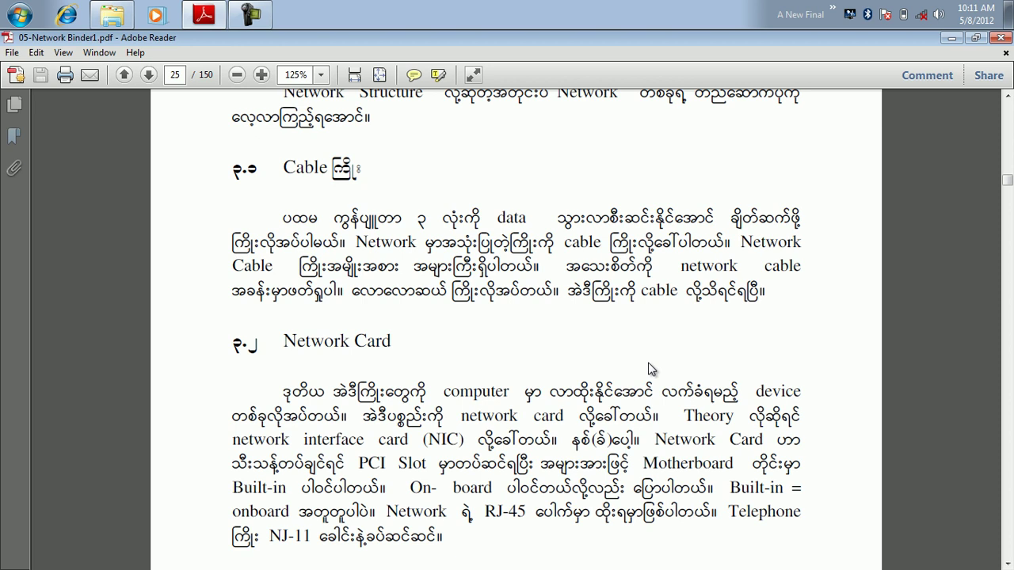
{"action": "scroll", "coordinate": [650, 369], "scroll_direction": "down", "scroll_amount": 3}
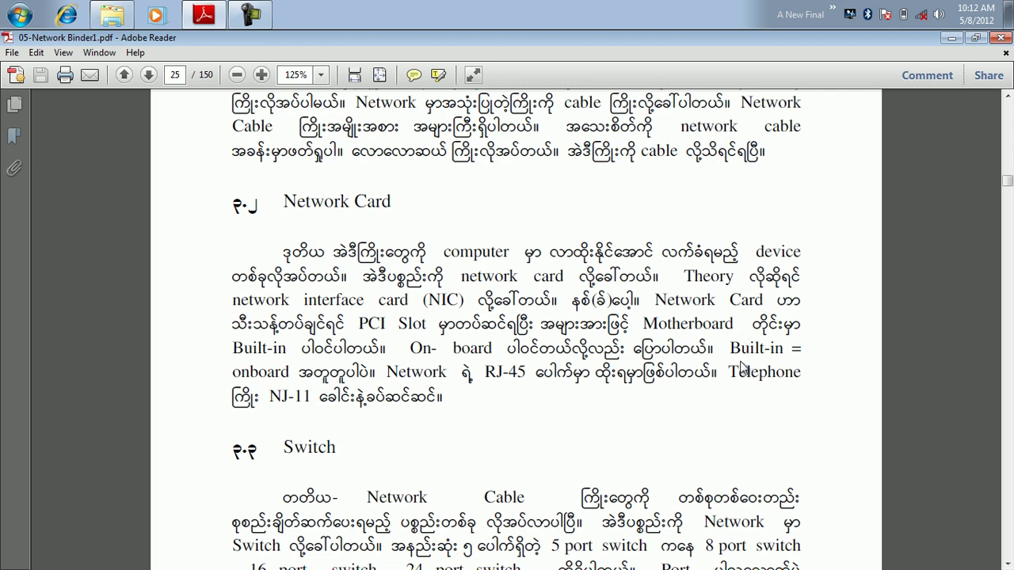
{"action": "scroll", "coordinate": [784, 372], "scroll_direction": "down", "scroll_amount": 3}
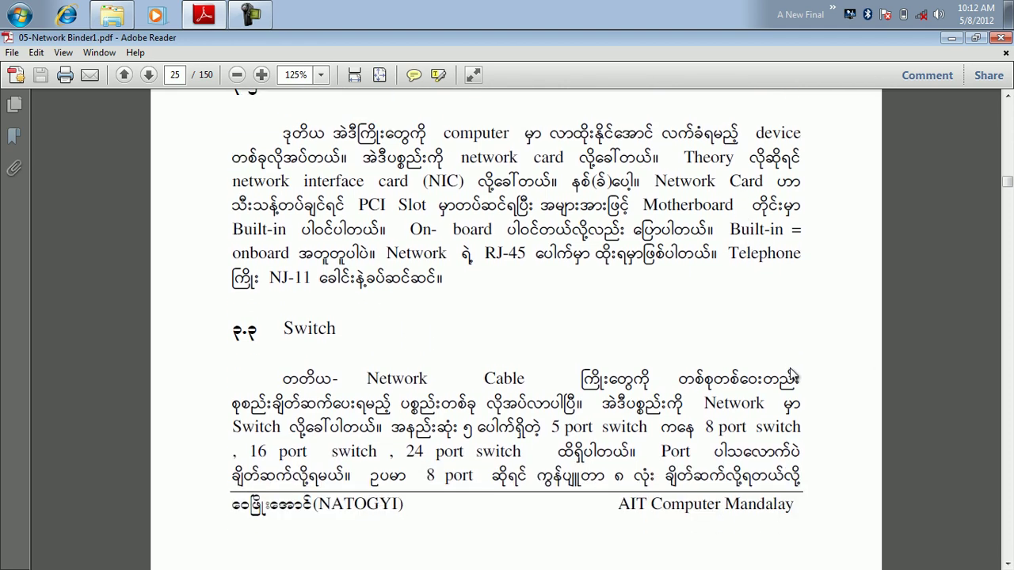
Step: Read the Network Head section on page 26, rechecking the Switch section before it, and examine the network diagram and printer sharing text
{"action": "scroll", "coordinate": [791, 380], "scroll_direction": "down", "scroll_amount": 10}
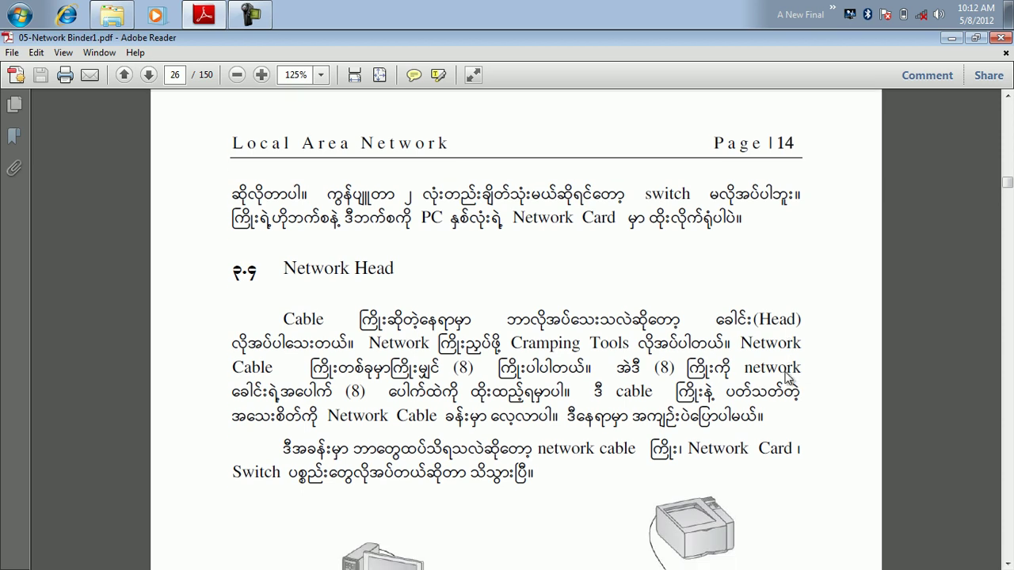
{"action": "scroll", "coordinate": [789, 380], "scroll_direction": "up", "scroll_amount": 1}
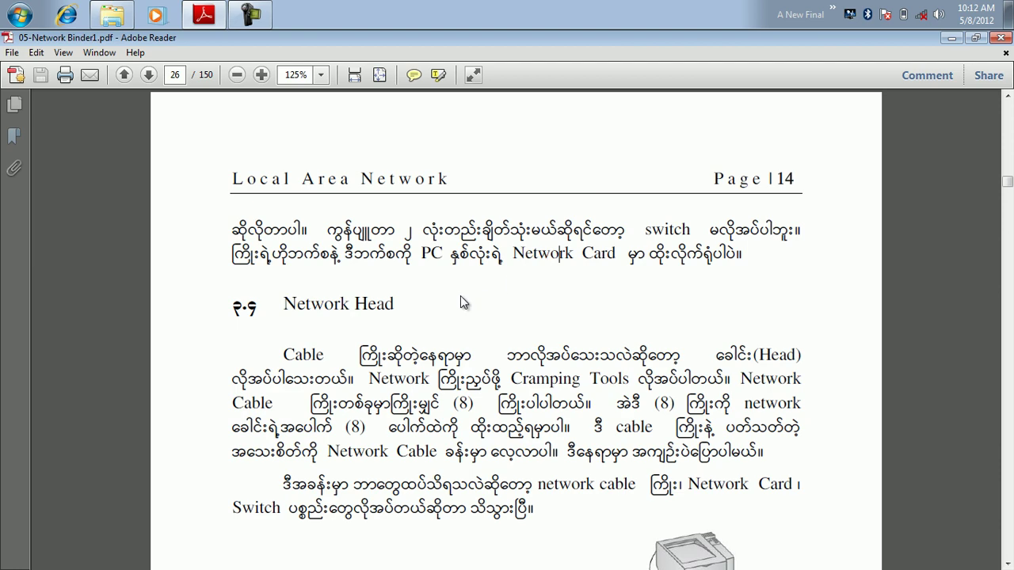
{"action": "scroll", "coordinate": [460, 296], "scroll_direction": "up", "scroll_amount": 10}
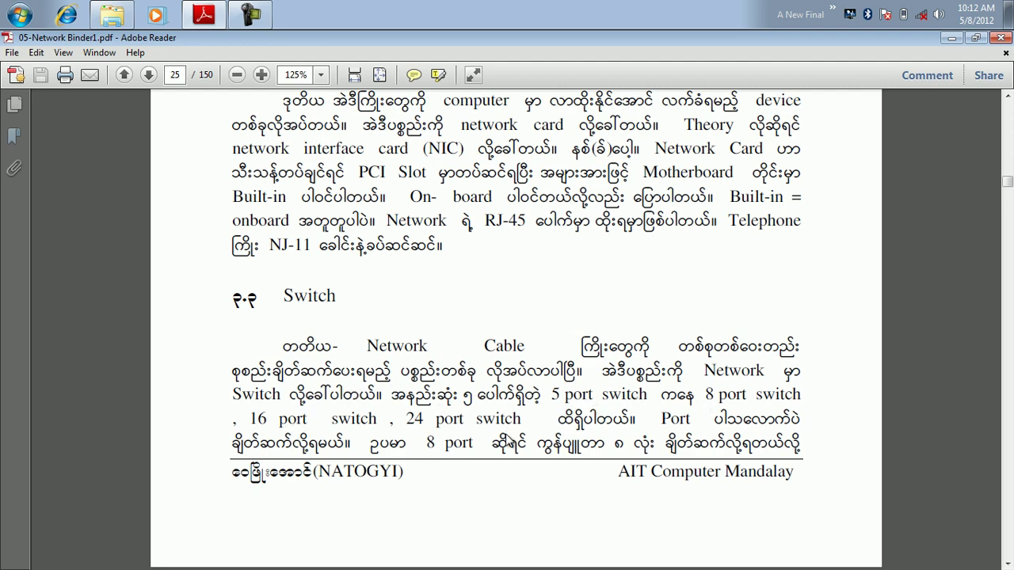
{"action": "scroll", "coordinate": [586, 379], "scroll_direction": "down", "scroll_amount": 5}
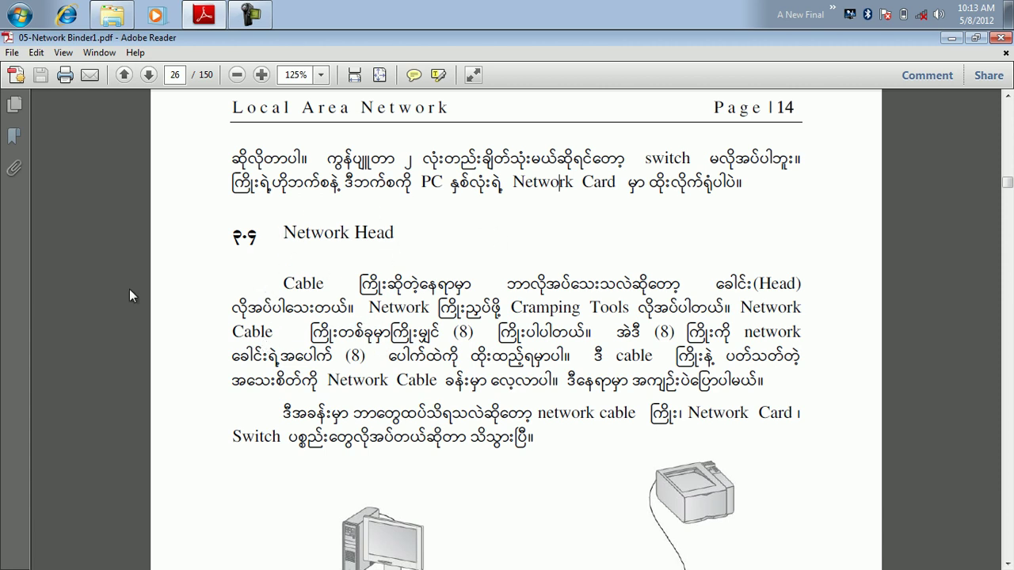
{"action": "scroll", "coordinate": [545, 372], "scroll_direction": "down", "scroll_amount": 2}
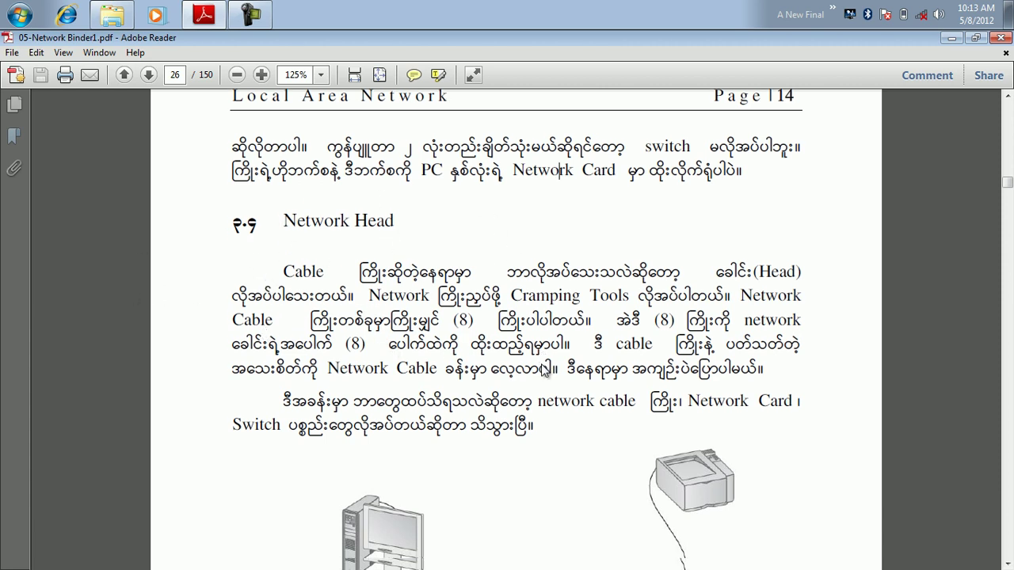
{"action": "scroll", "coordinate": [545, 371], "scroll_direction": "down", "scroll_amount": 3}
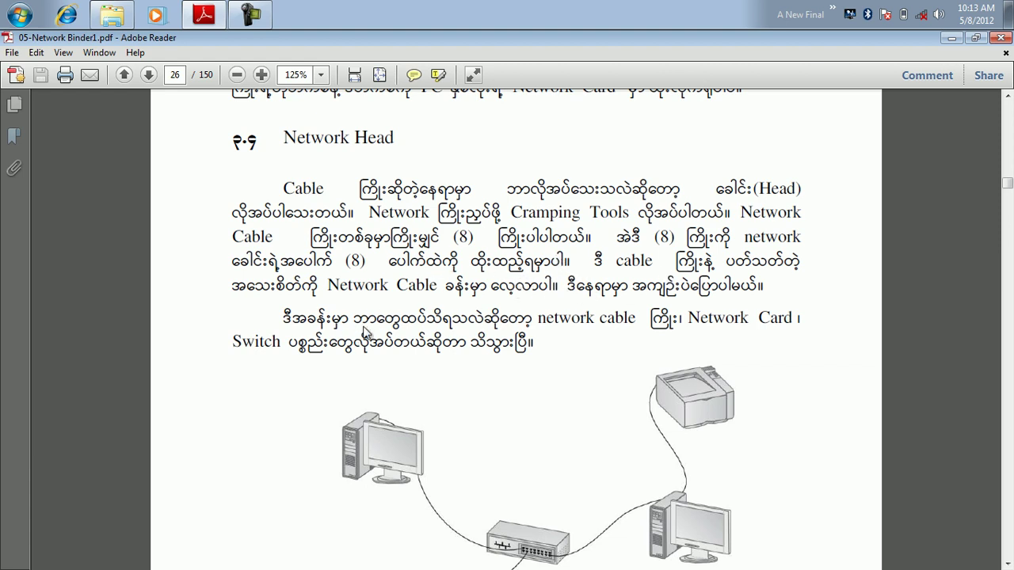
{"action": "scroll", "coordinate": [524, 338], "scroll_direction": "down", "scroll_amount": 3}
{"action": "scroll", "coordinate": [524, 338], "scroll_direction": "down", "scroll_amount": 5}
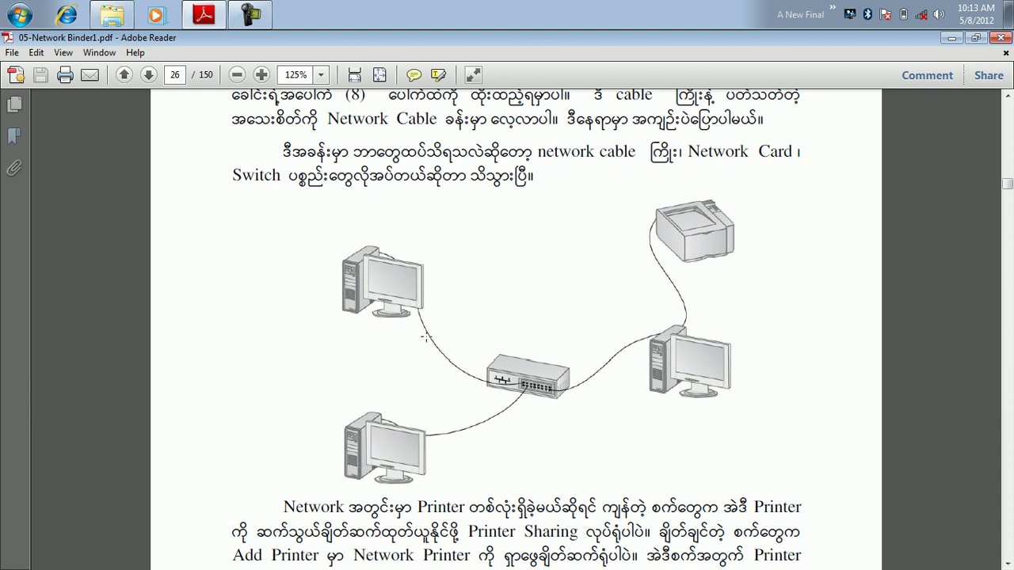
{"action": "scroll", "coordinate": [615, 370], "scroll_direction": "down", "scroll_amount": 3}
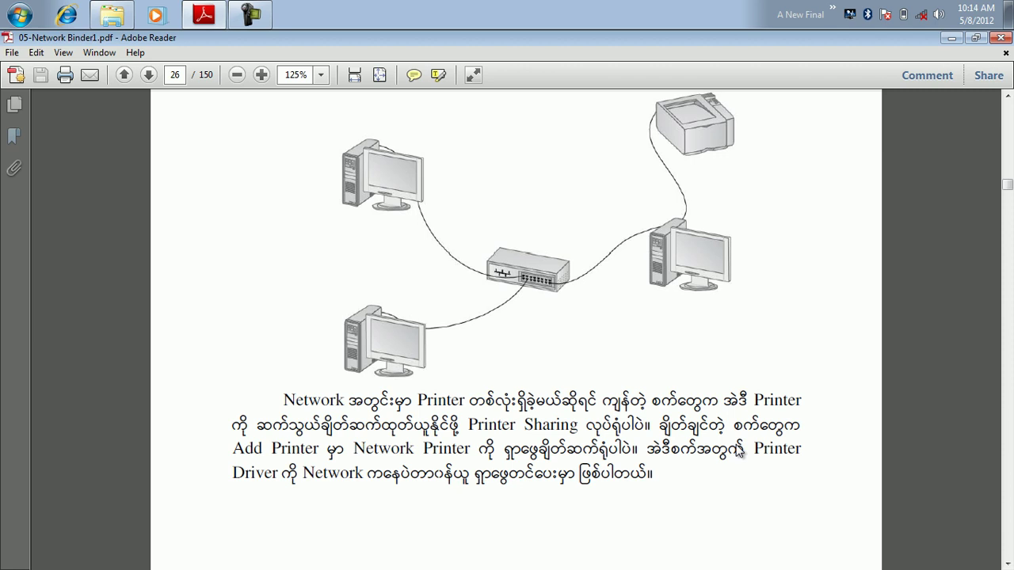
Step: Read Chapter 4, Starting Network, on page 27, including section 4.1 on Windows types
{"action": "scroll", "coordinate": [737, 450], "scroll_direction": "down", "scroll_amount": 6}
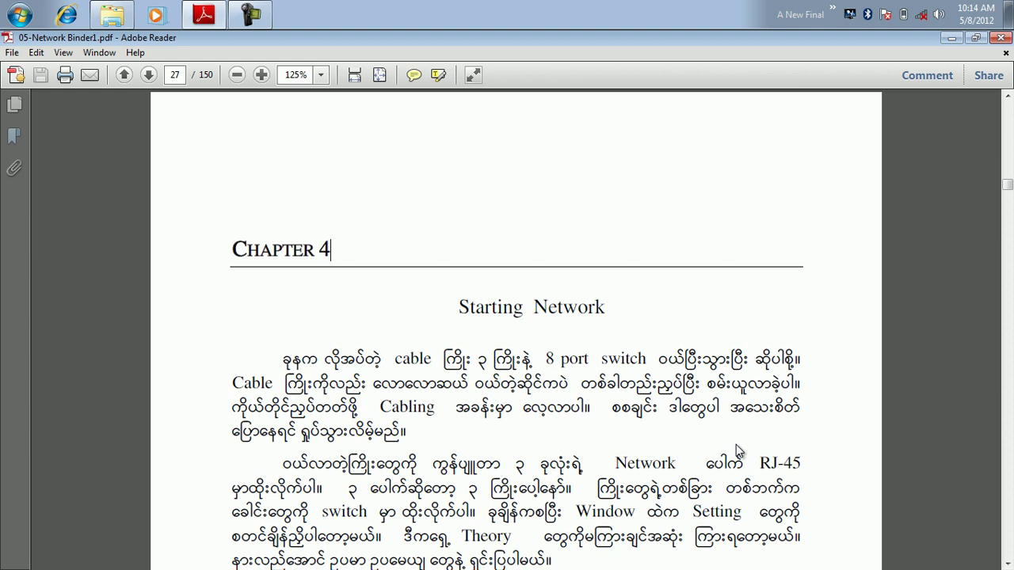
{"action": "key", "text": "Down"}
{"action": "key", "text": "Down"}
{"action": "key", "text": "Down"}
{"action": "key", "text": "Down"}
{"action": "key", "text": "Down"}
{"action": "key", "text": "Down"}
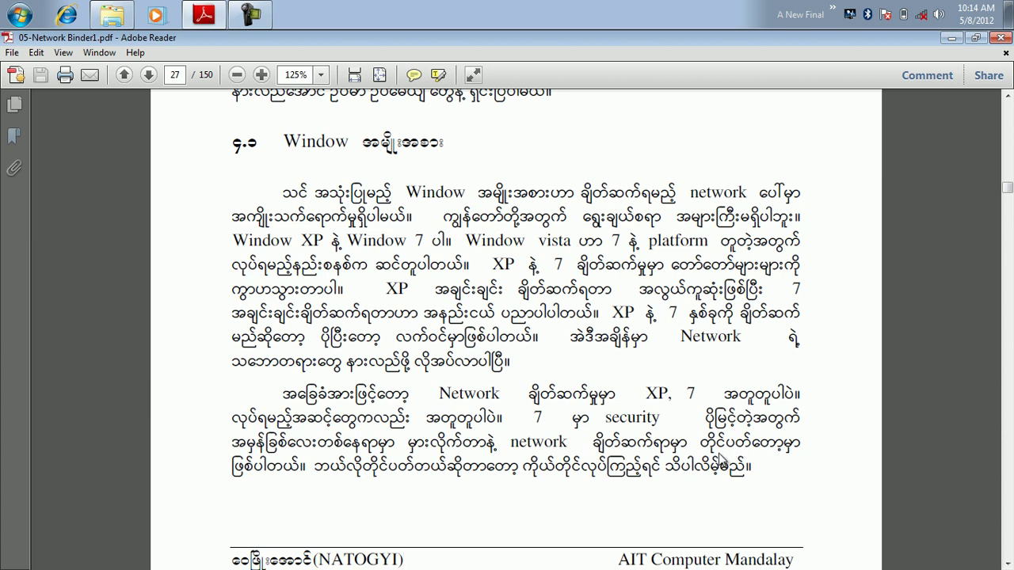
{"action": "scroll", "coordinate": [648, 384], "scroll_direction": "down", "scroll_amount": 1}
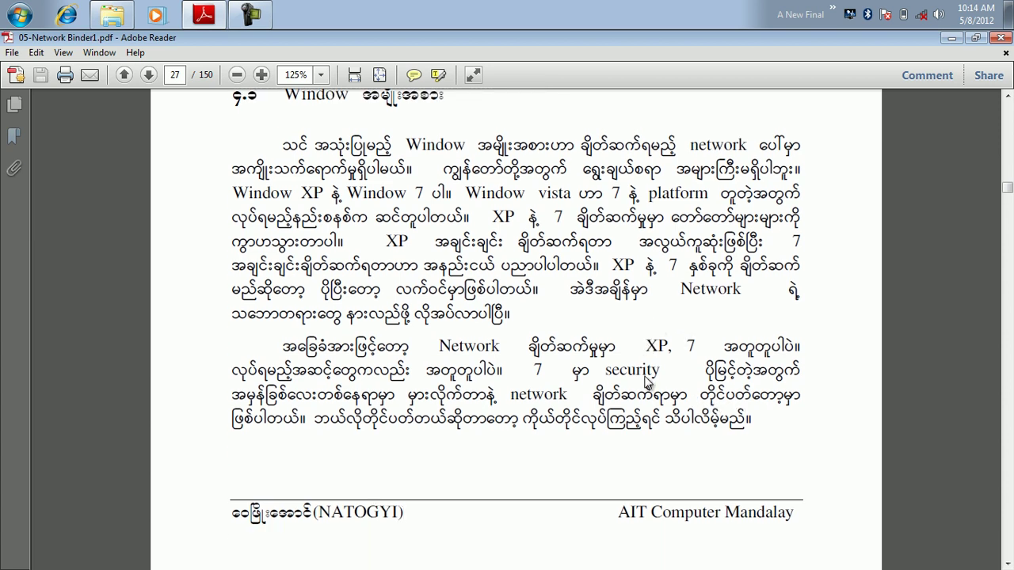
{"action": "scroll", "coordinate": [649, 382], "scroll_direction": "down", "scroll_amount": 1}
Step: Read Chapter 5, Computer Name, on page 28, including the User Name section and its picture of linked computers
{"action": "scroll", "coordinate": [648, 383], "scroll_direction": "down", "scroll_amount": 2}
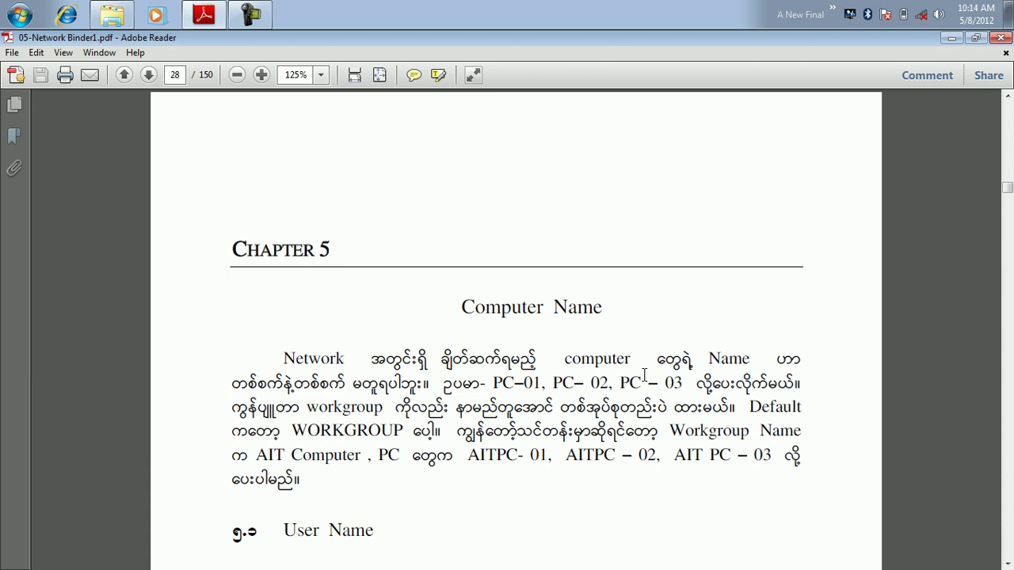
{"action": "scroll", "coordinate": [644, 375], "scroll_direction": "down", "scroll_amount": 10}
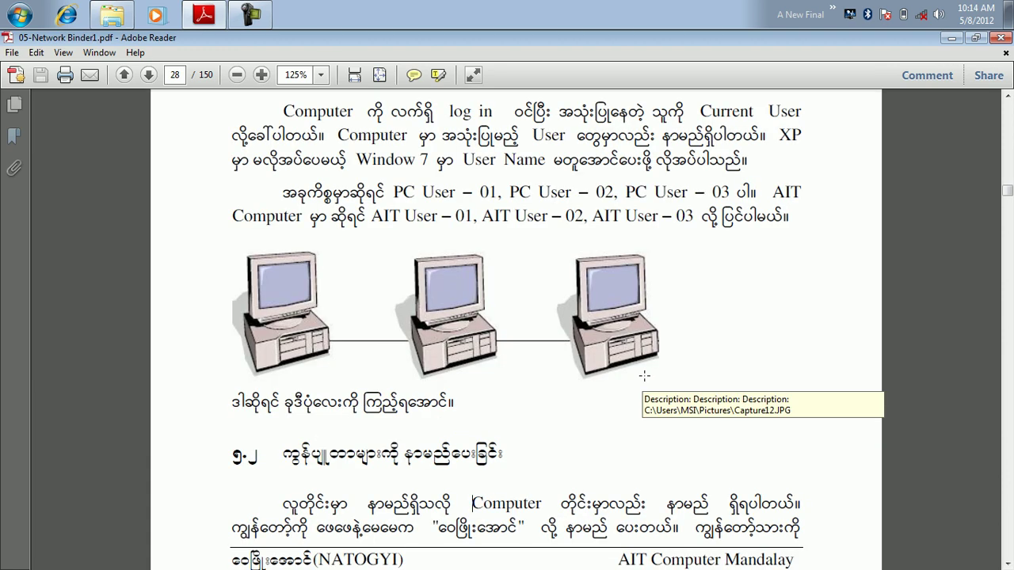
{"action": "scroll", "coordinate": [644, 376], "scroll_direction": "up", "scroll_amount": 10}
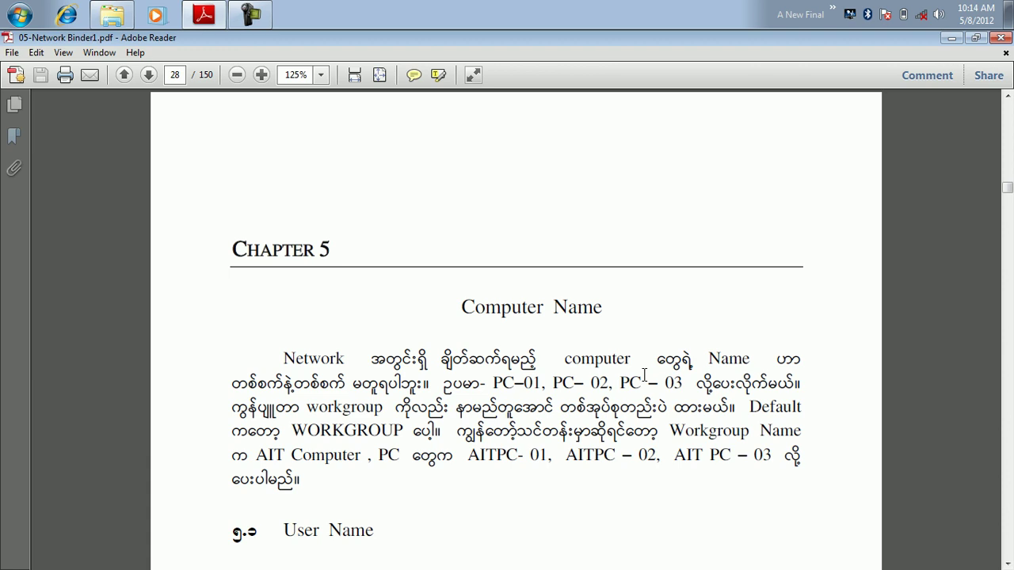
{"action": "key", "text": "Down"}
{"action": "scroll", "coordinate": [550, 440], "scroll_direction": "down", "scroll_amount": 5}
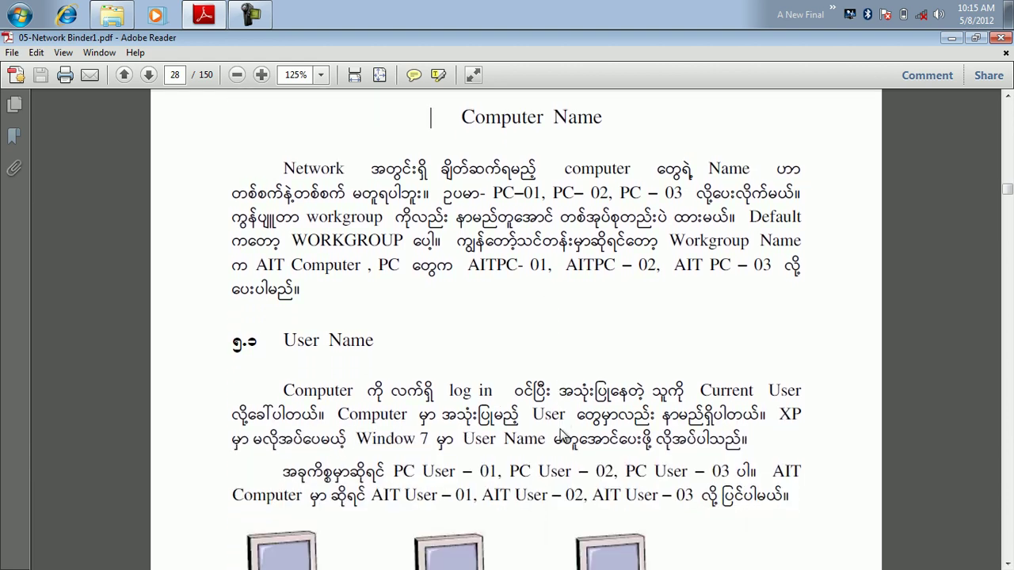
{"action": "scroll", "coordinate": [561, 434], "scroll_direction": "down", "scroll_amount": 4}
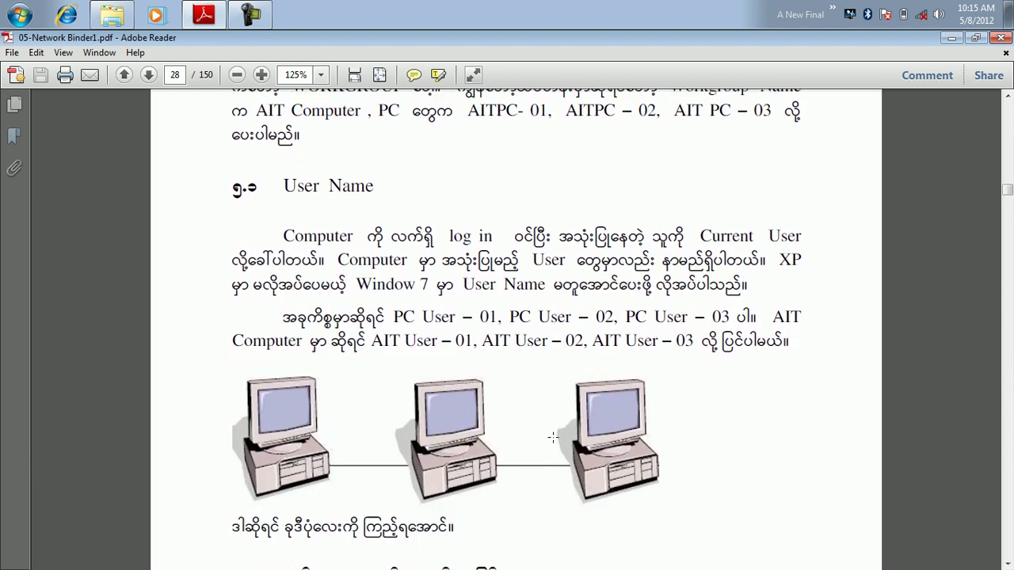
{"action": "scroll", "coordinate": [553, 437], "scroll_direction": "down", "scroll_amount": 2}
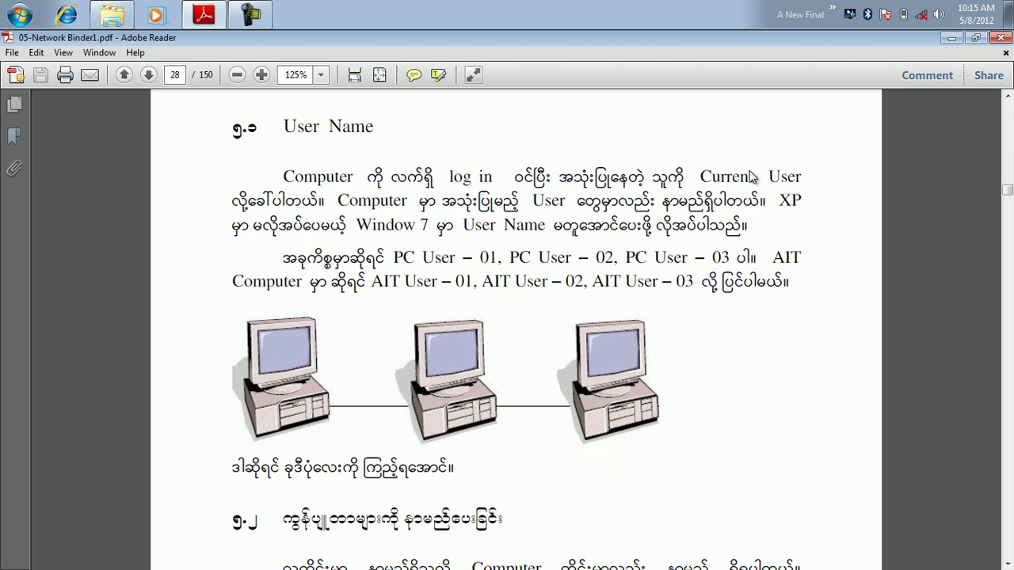
Step: Minimise the PDF, open this computer's System properties, and view the computer name, domain, and workgroup settings
{"action": "left_click", "coordinate": [950, 38]}
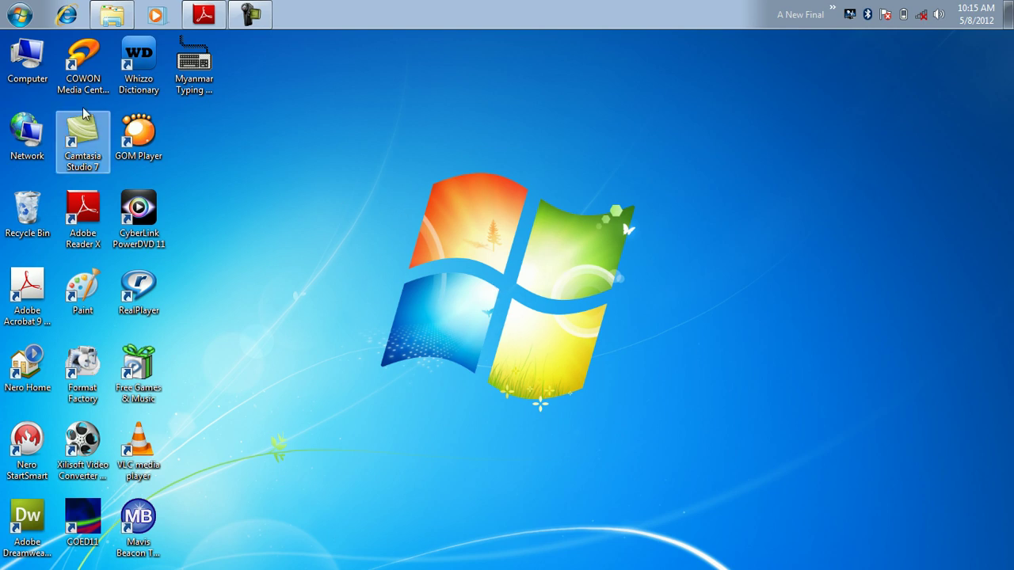
{"action": "right_click", "coordinate": [34, 56]}
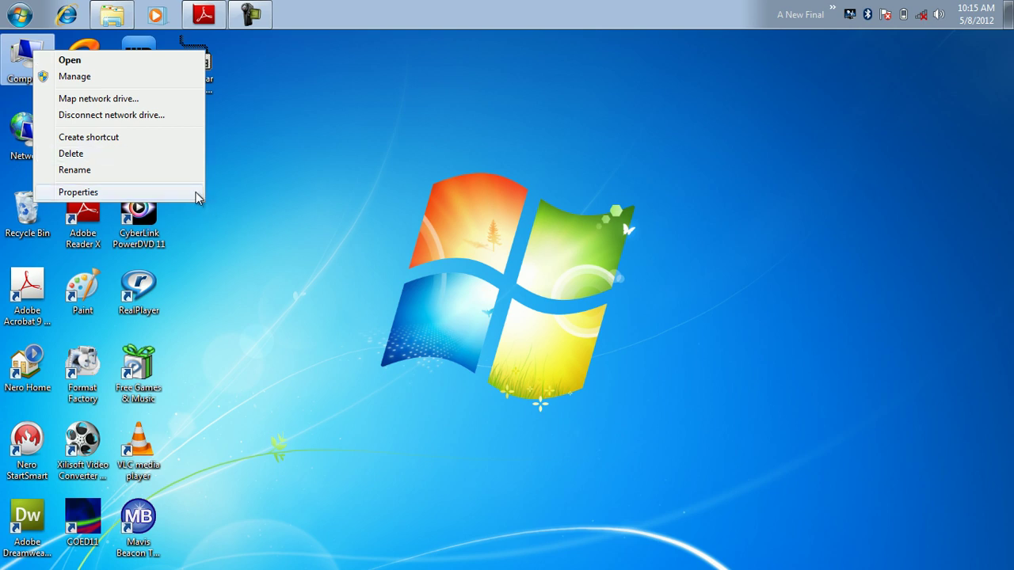
{"action": "left_click", "coordinate": [77, 192]}
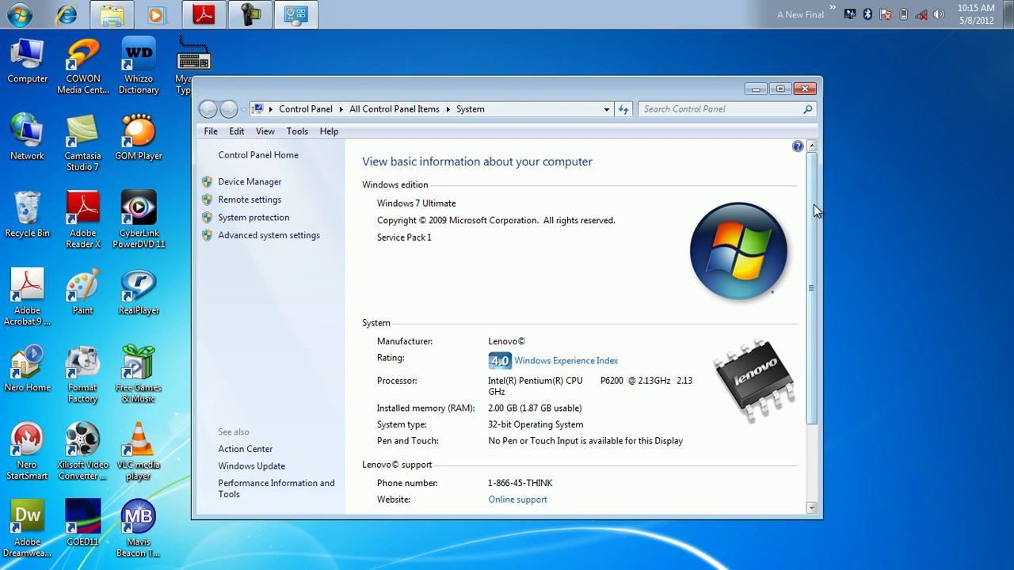
{"action": "left_click_drag", "start_coordinate": [814, 204], "coordinate": [804, 321]}
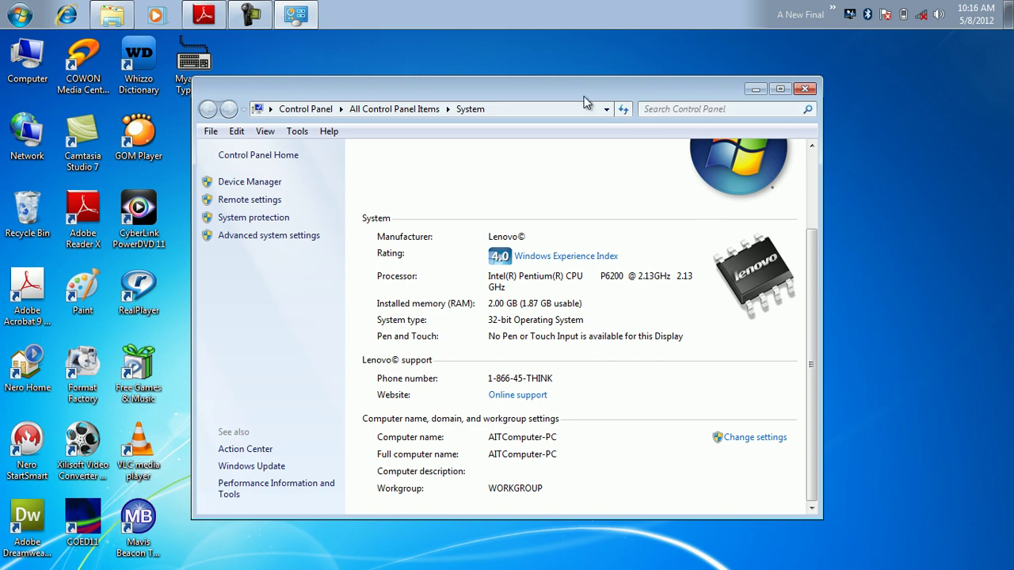
Step: Reposition the System window, examine the computer name, domain, and workgroup settings, and close the window
{"action": "left_click_drag", "start_coordinate": [585, 97], "coordinate": [646, 93]}
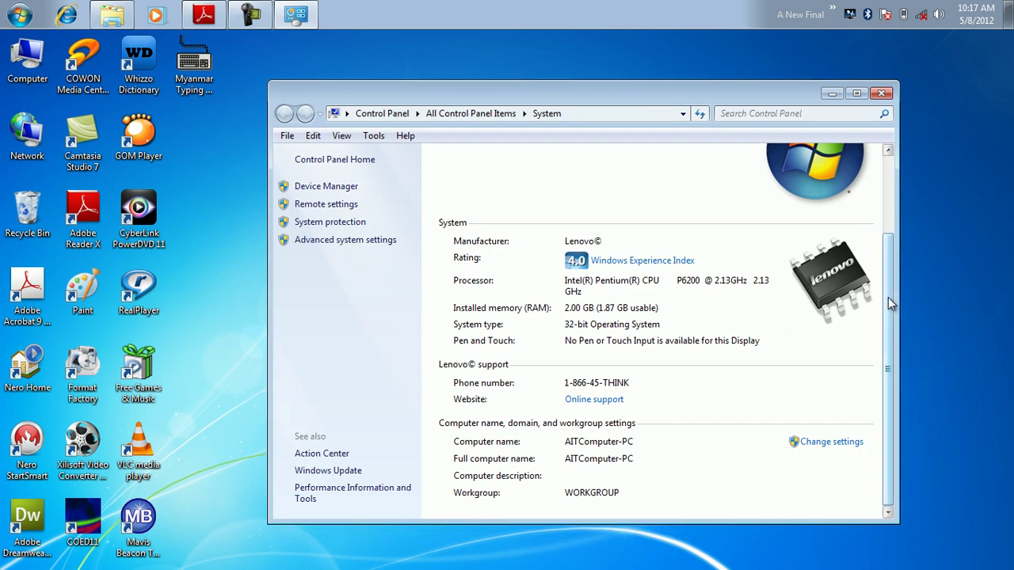
{"action": "left_click_drag", "start_coordinate": [885, 341], "coordinate": [869, 356]}
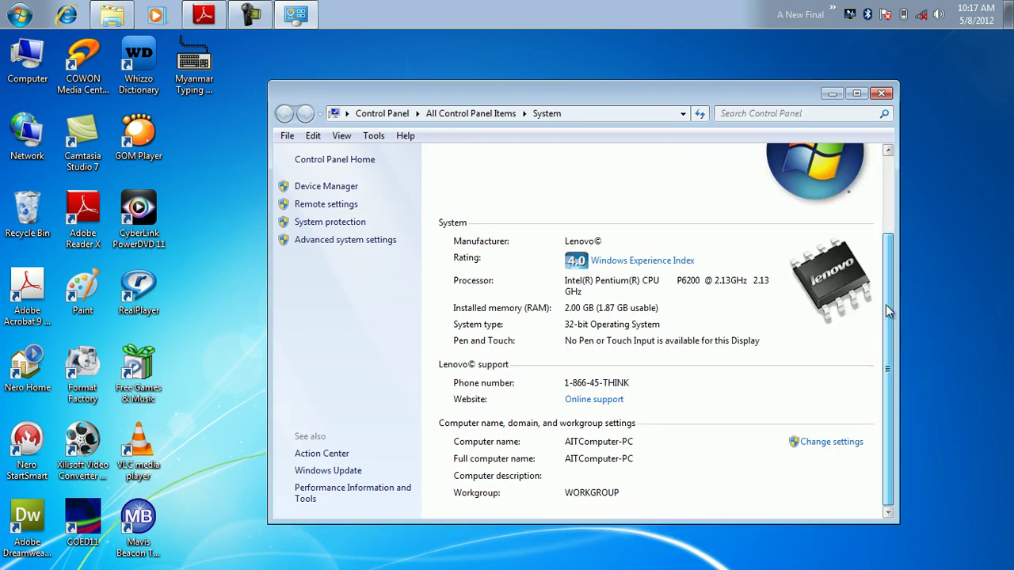
{"action": "left_click_drag", "start_coordinate": [886, 304], "coordinate": [890, 396]}
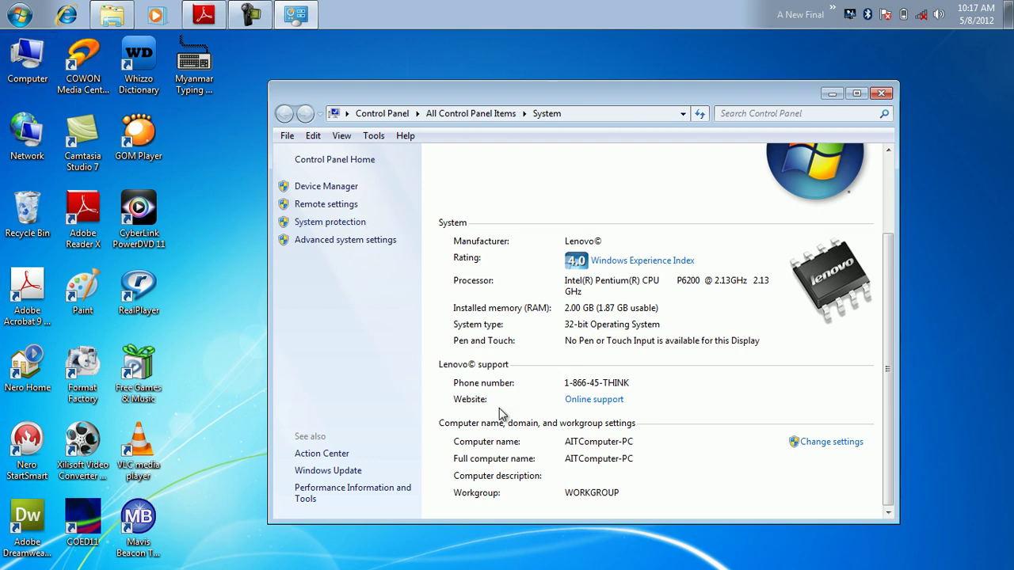
{"action": "left_click", "coordinate": [881, 94]}
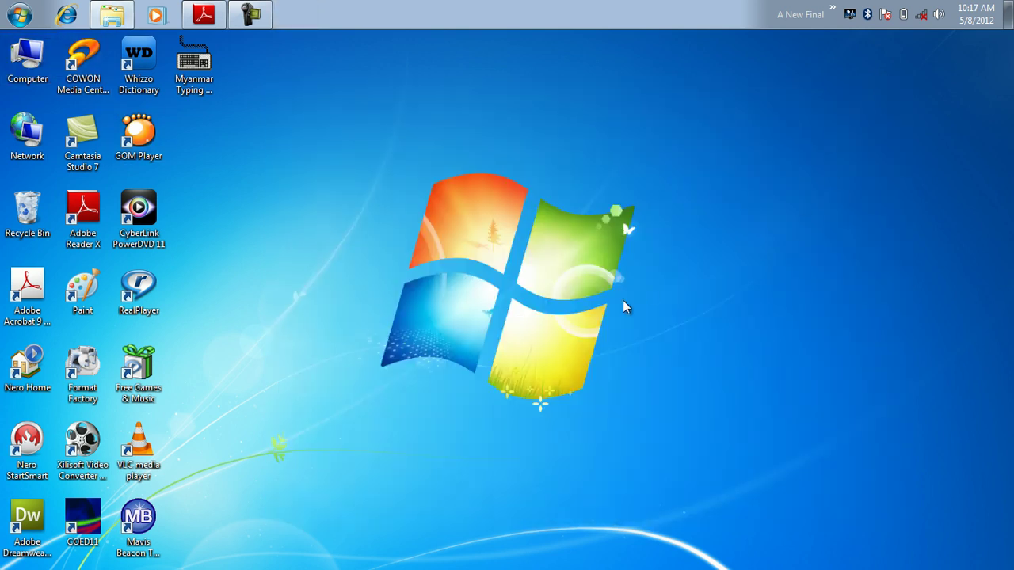
Step: Check the current user name in the Start menu and view the accounts under Manage Accounts in Control Panel's User Accounts, closing the window when done
{"action": "left_click", "coordinate": [17, 17]}
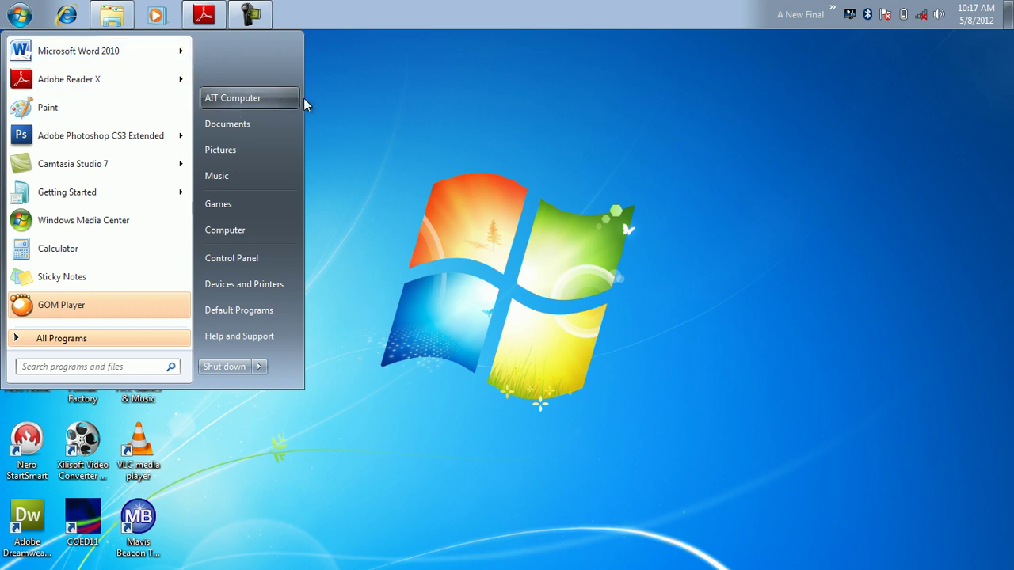
{"action": "left_click", "coordinate": [424, 146]}
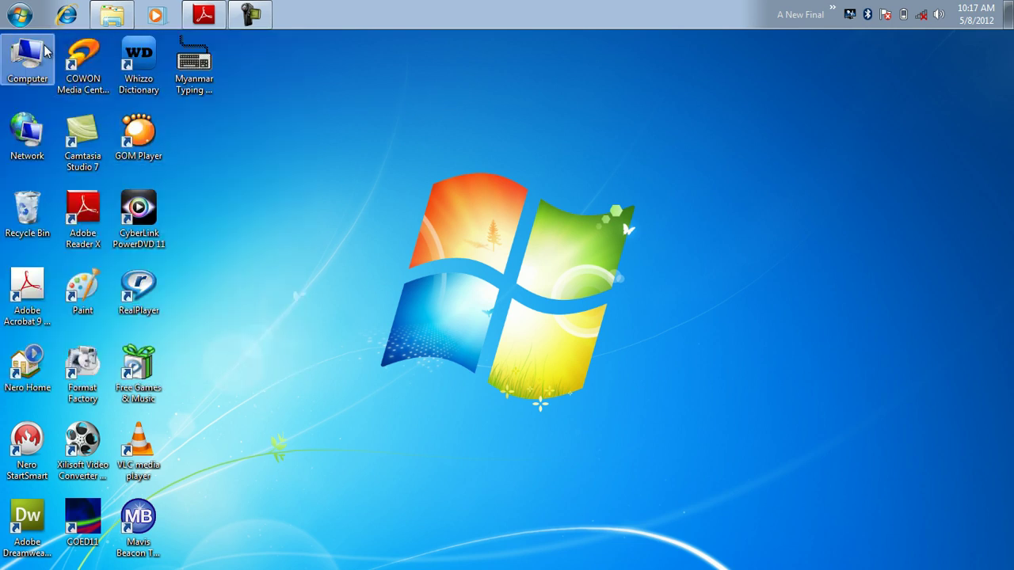
{"action": "left_click", "coordinate": [19, 15]}
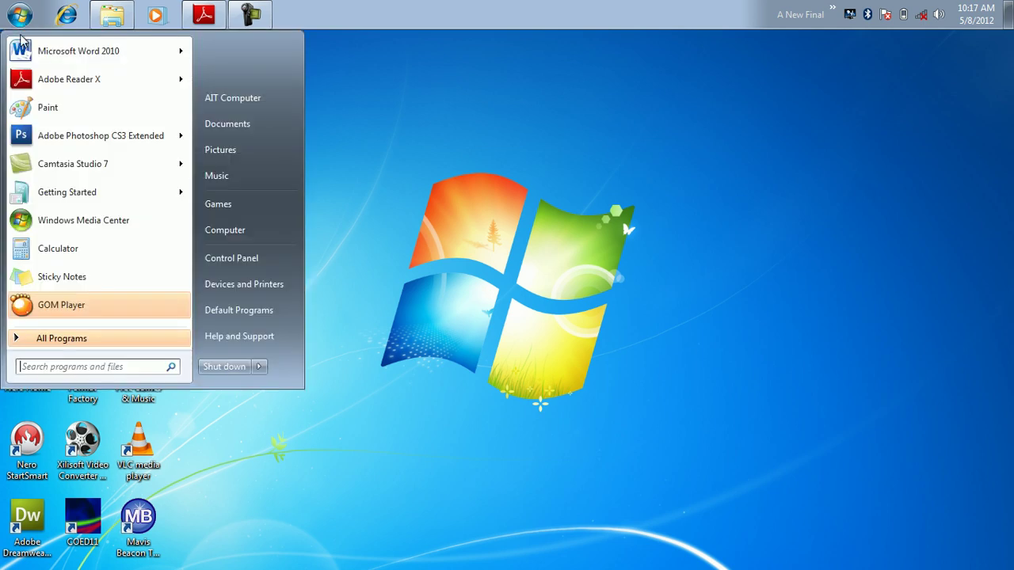
{"action": "left_click", "coordinate": [288, 264]}
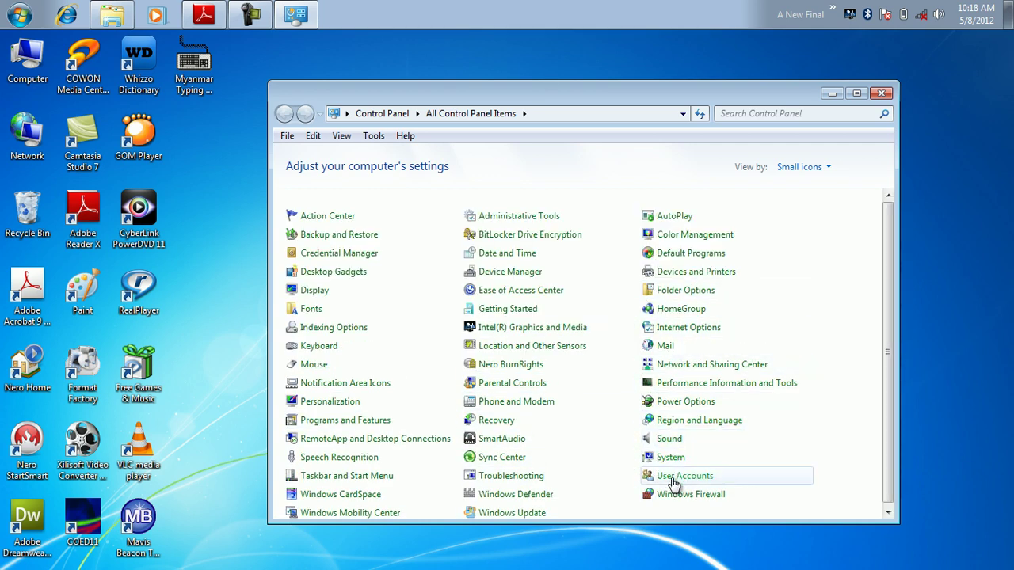
{"action": "left_click", "coordinate": [674, 477]}
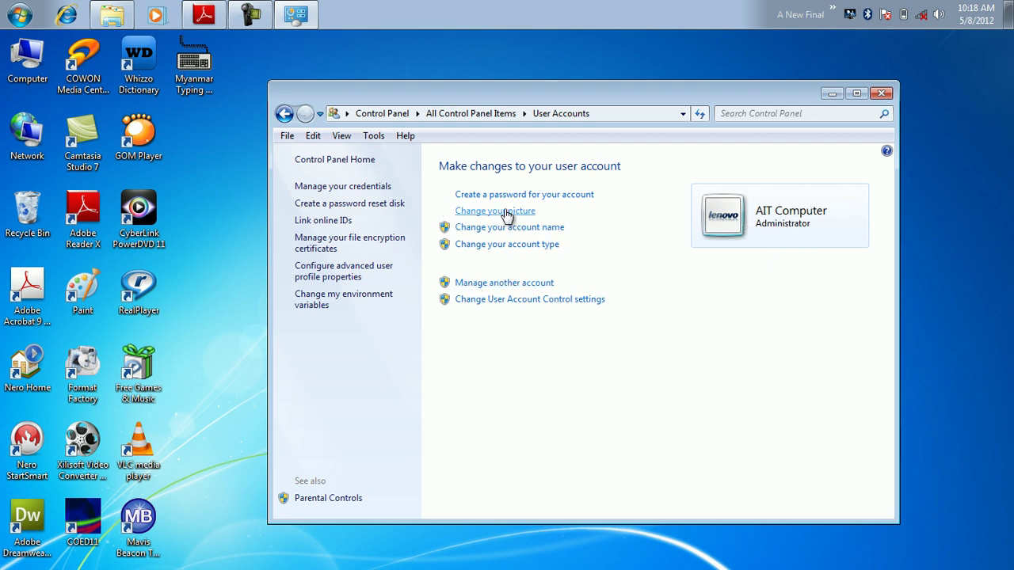
{"action": "left_click", "coordinate": [543, 284]}
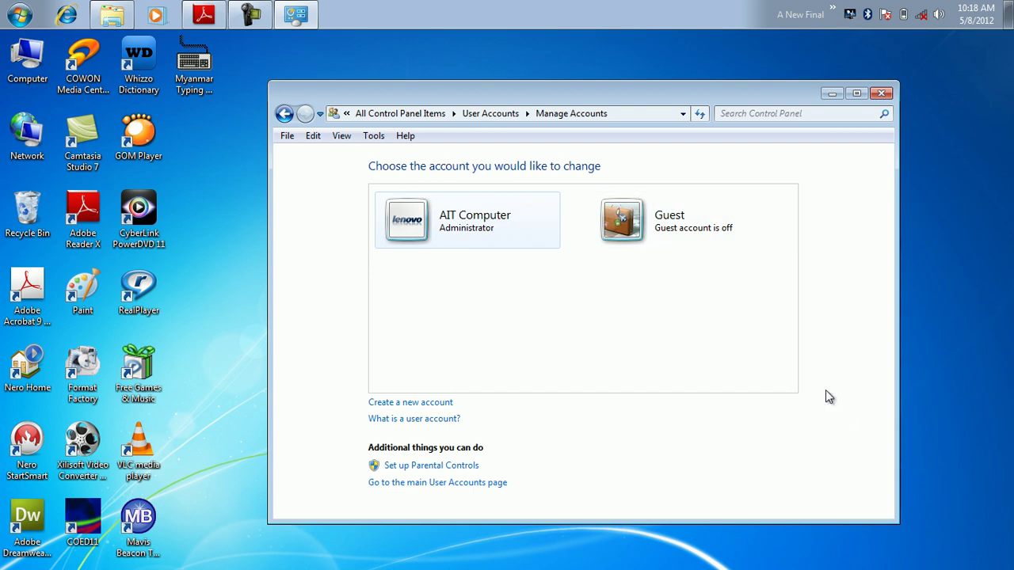
{"action": "left_click", "coordinate": [884, 94]}
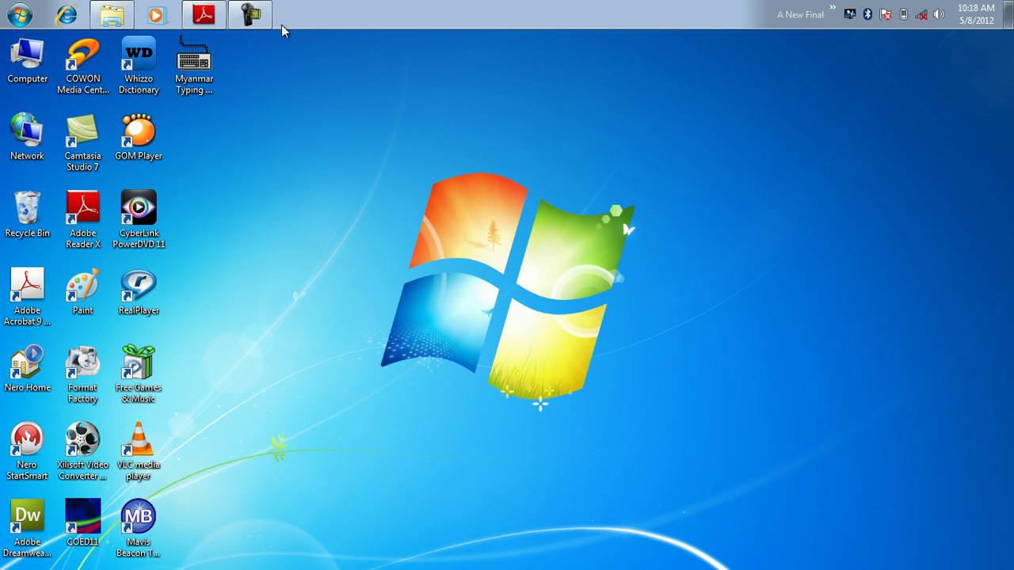
Step: Return to the PDF in Adobe Reader and read section 5.2 on naming computers across pages 28 and 29
{"action": "left_click", "coordinate": [204, 14]}
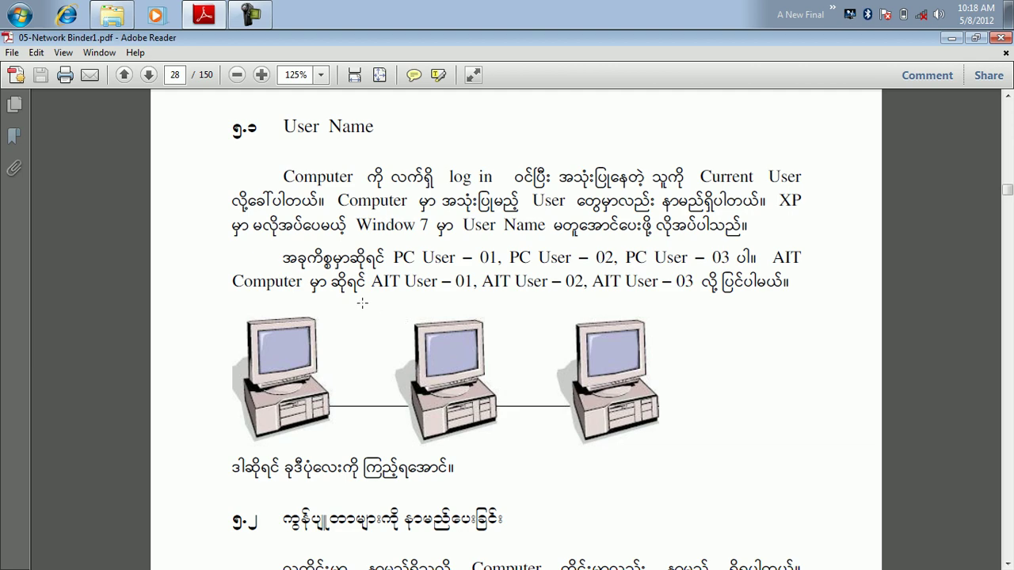
{"action": "scroll", "coordinate": [638, 383], "scroll_direction": "down", "scroll_amount": 3}
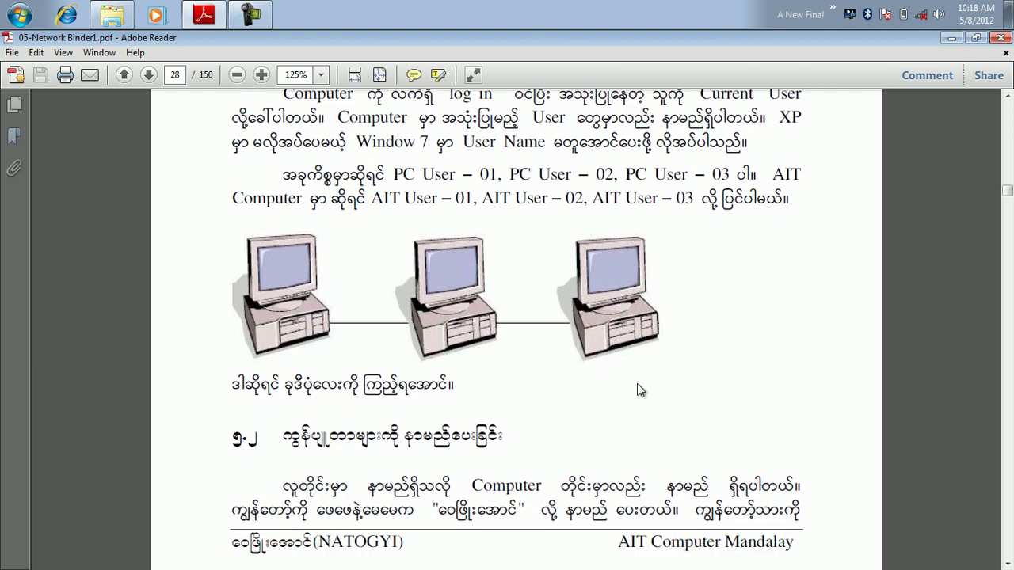
{"action": "scroll", "coordinate": [637, 384], "scroll_direction": "down", "scroll_amount": 10}
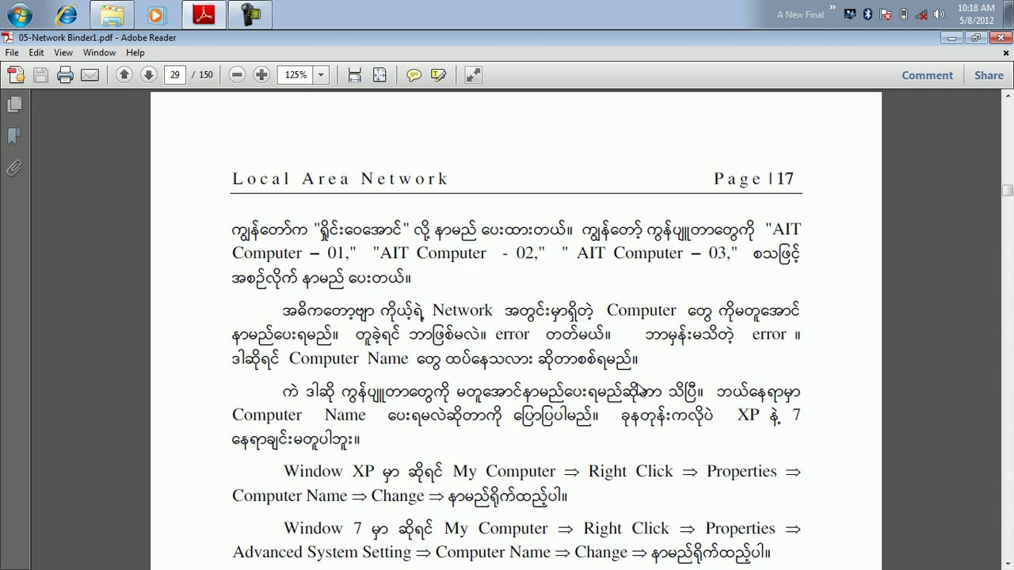
{"action": "scroll", "coordinate": [637, 384], "scroll_direction": "down", "scroll_amount": 10}
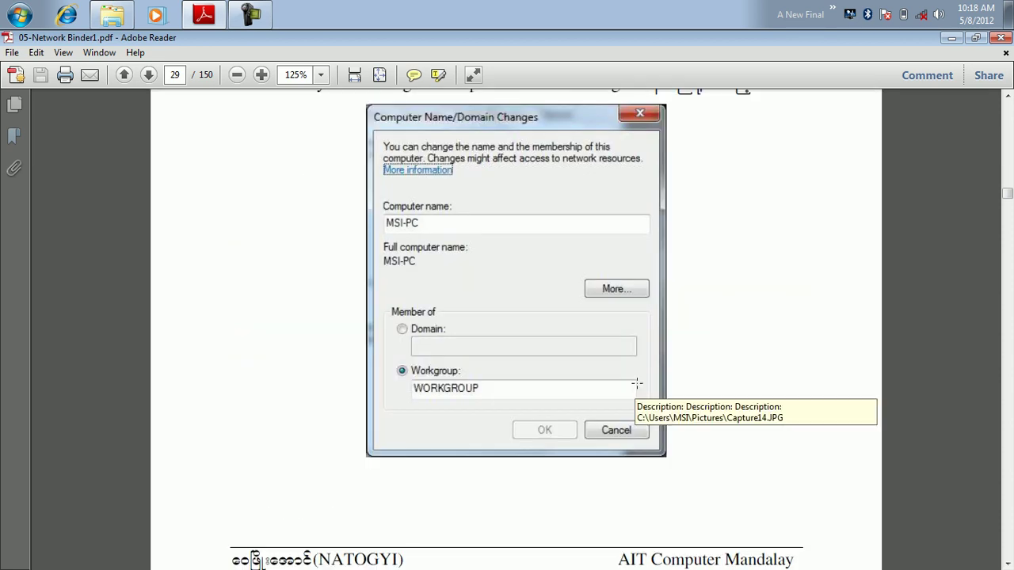
{"action": "scroll", "coordinate": [637, 383], "scroll_direction": "down", "scroll_amount": 10}
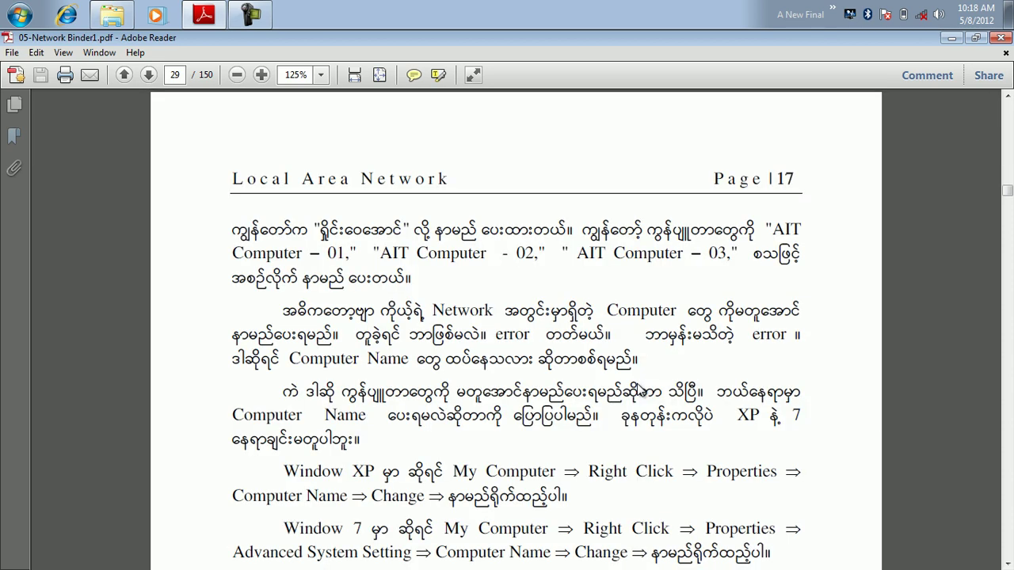
Step: Examine page 29's Windows 7 path for changing the computer name and its picture of the Computer Name/Domain Changes dialog
{"action": "scroll", "coordinate": [637, 383], "scroll_direction": "up", "scroll_amount": 10}
{"action": "scroll", "coordinate": [637, 383], "scroll_direction": "down", "scroll_amount": 3}
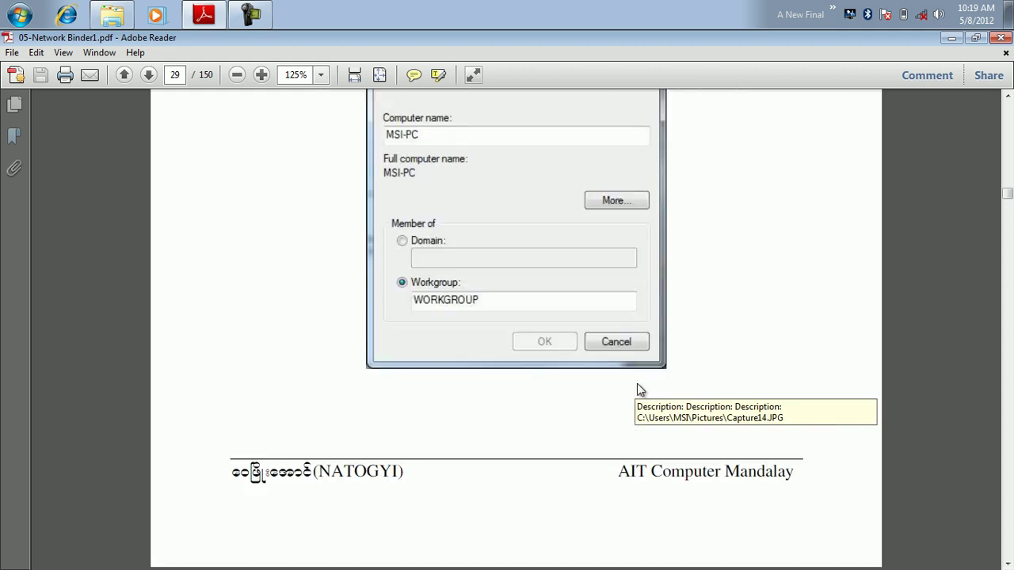
{"action": "scroll", "coordinate": [637, 384], "scroll_direction": "down", "scroll_amount": 8}
{"action": "scroll", "coordinate": [637, 384], "scroll_direction": "up", "scroll_amount": 10}
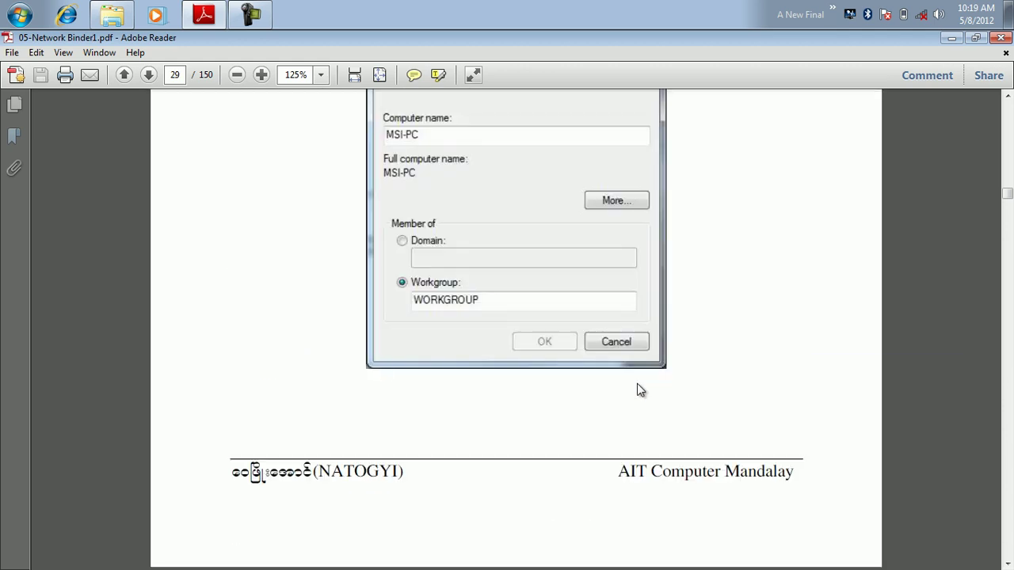
{"action": "scroll", "coordinate": [637, 383], "scroll_direction": "down", "scroll_amount": 8}
{"action": "scroll", "coordinate": [593, 325], "scroll_direction": "up", "scroll_amount": 2}
{"action": "scroll", "coordinate": [594, 326], "scroll_direction": "up", "scroll_amount": 2}
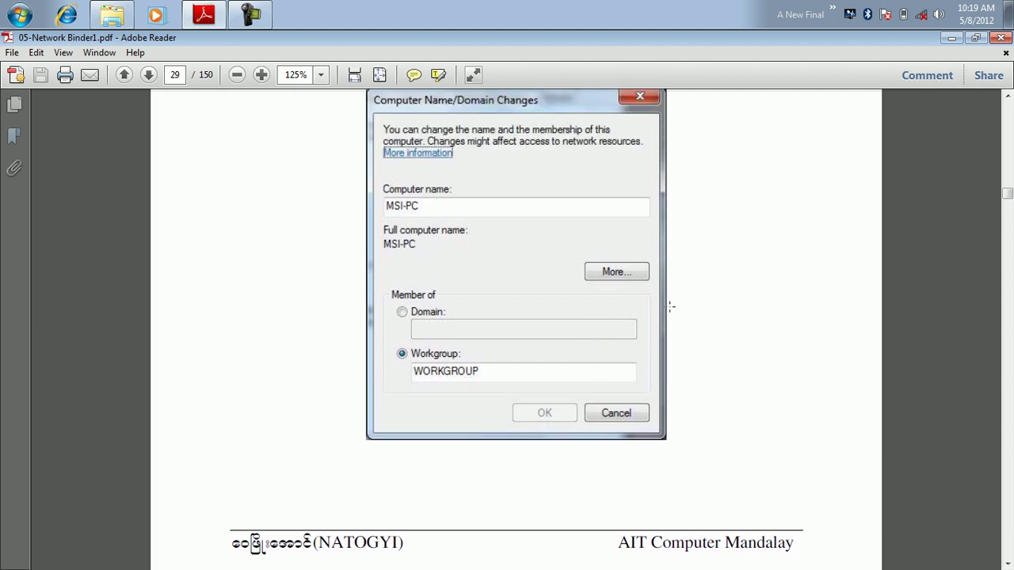
{"action": "scroll", "coordinate": [720, 287], "scroll_direction": "up", "scroll_amount": 2}
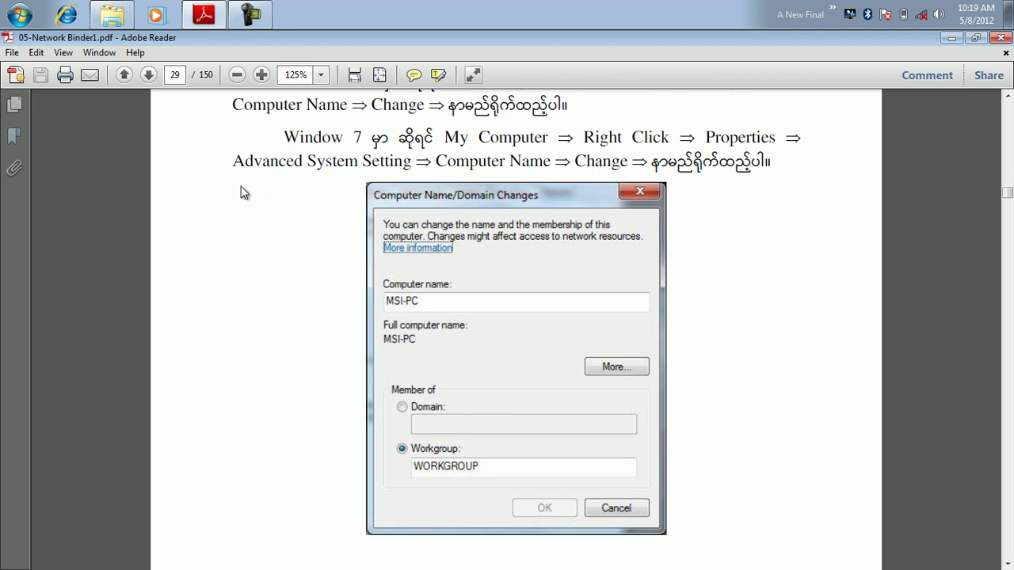
Step: Minimise the PDF and open the Computer Name/Domain Changes dialog from this computer's advanced system settings
{"action": "left_click", "coordinate": [952, 39]}
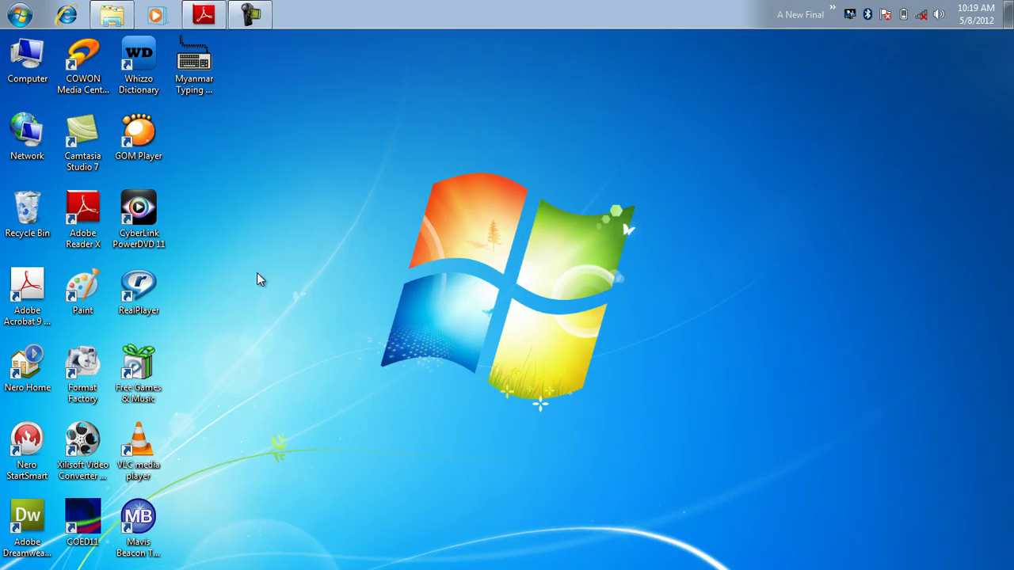
{"action": "right_click", "coordinate": [31, 64]}
{"action": "left_click", "coordinate": [189, 204]}
{"action": "left_click", "coordinate": [335, 242]}
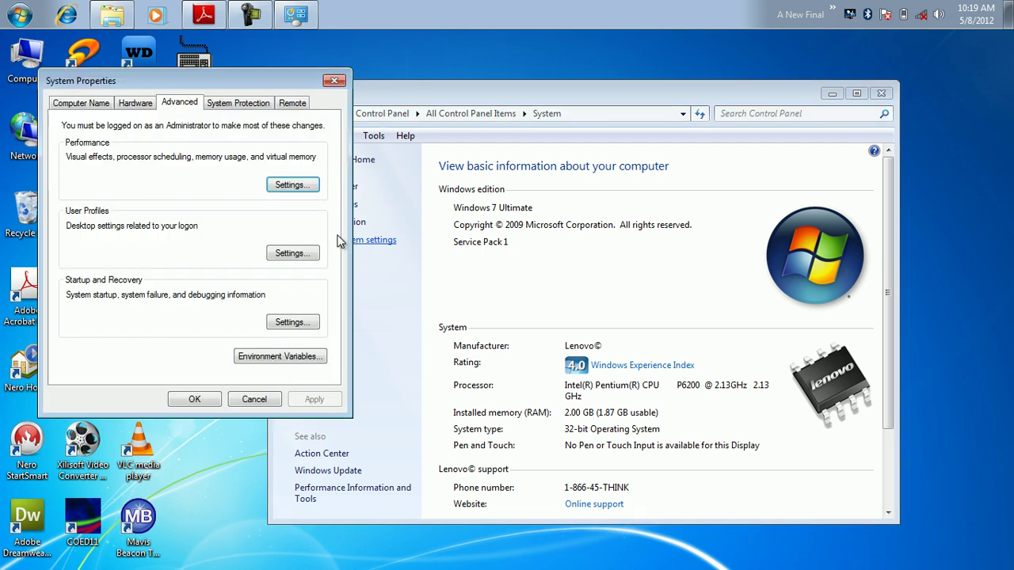
{"action": "left_click", "coordinate": [90, 107]}
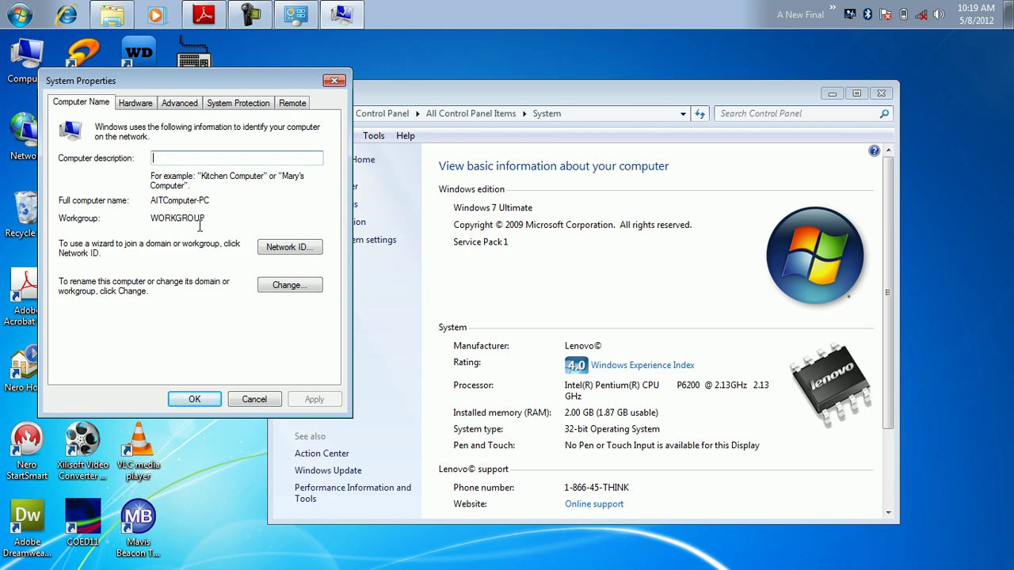
{"action": "left_click", "coordinate": [279, 292]}
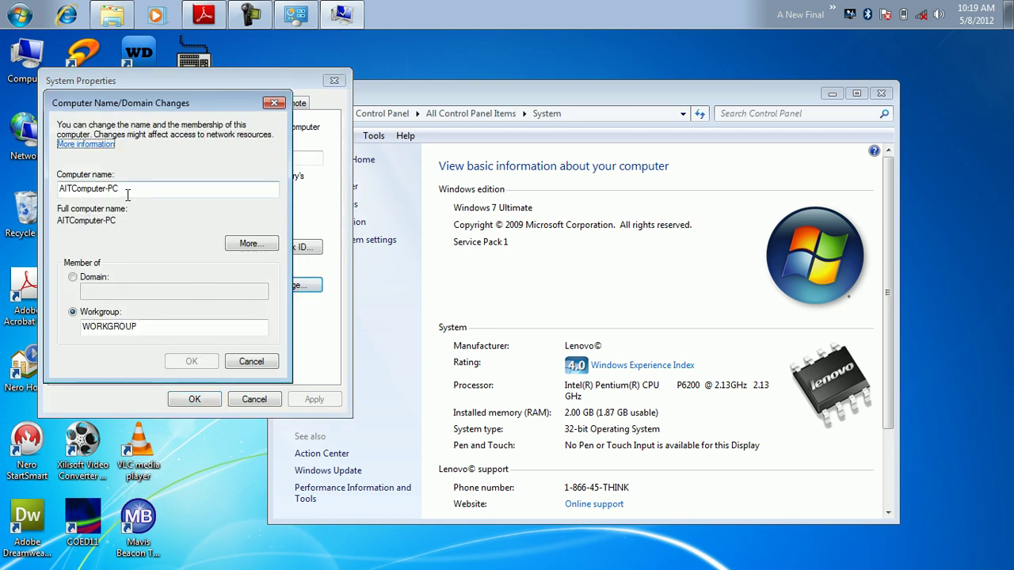
Step: Highlight the computer name and workgroup entries without editing them, cancel both dialogs, and close the System window
{"action": "left_click_drag", "start_coordinate": [127, 192], "coordinate": [48, 191]}
{"action": "left_click", "coordinate": [153, 191]}
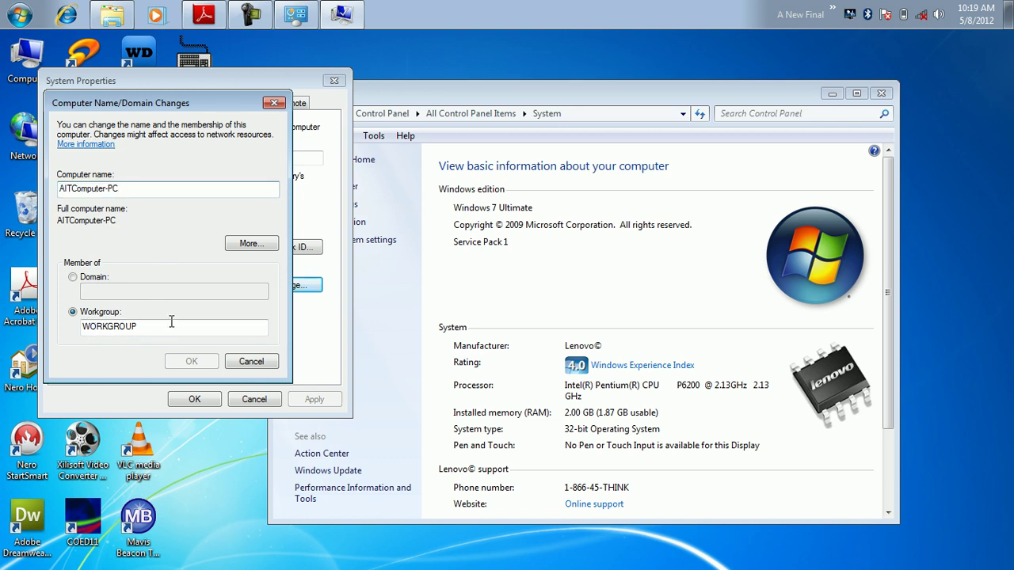
{"action": "left_click_drag", "start_coordinate": [169, 323], "coordinate": [47, 330]}
{"action": "left_click", "coordinate": [149, 334]}
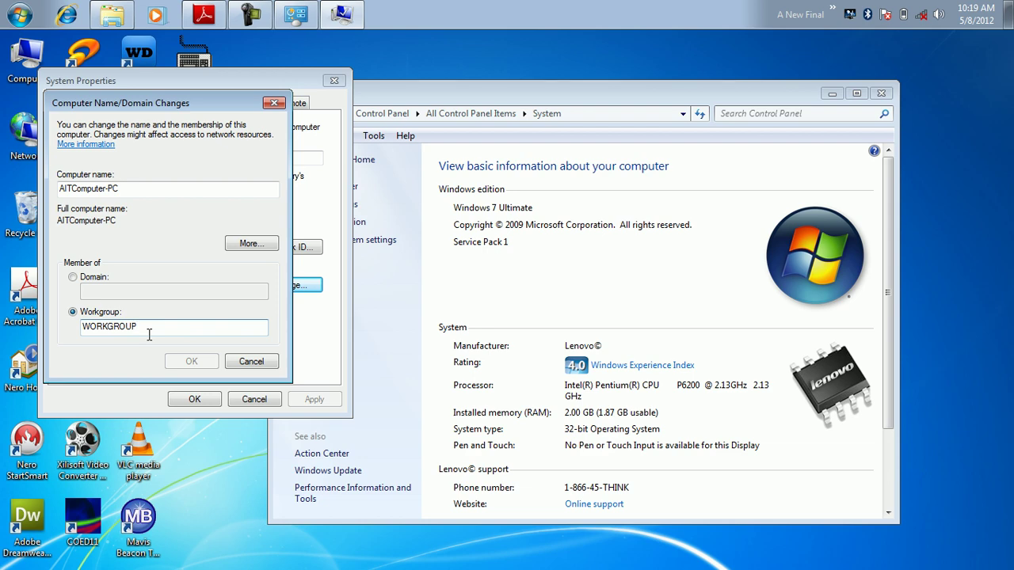
{"action": "left_click", "coordinate": [251, 362]}
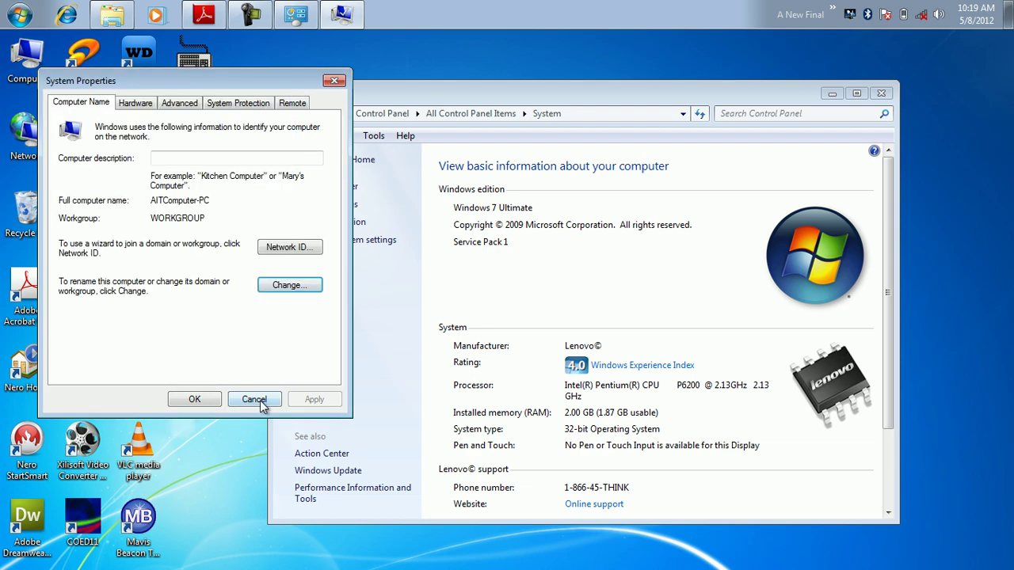
{"action": "left_click", "coordinate": [258, 400]}
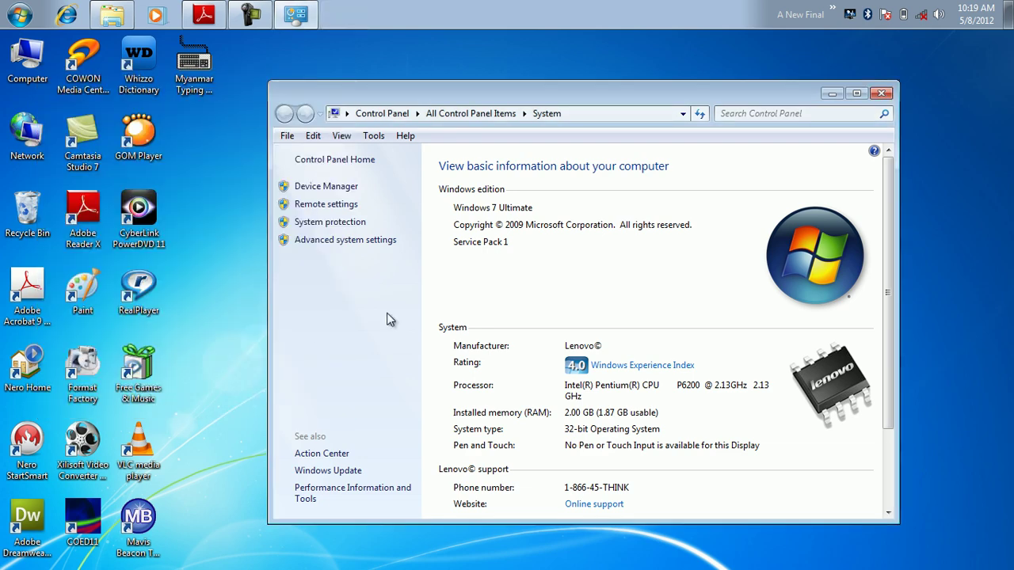
{"action": "left_click", "coordinate": [881, 93]}
Step: Return to the PDF in Adobe Reader and read Chapter 6, User Naming, on page 30, including the User Account section
{"action": "left_click", "coordinate": [204, 15]}
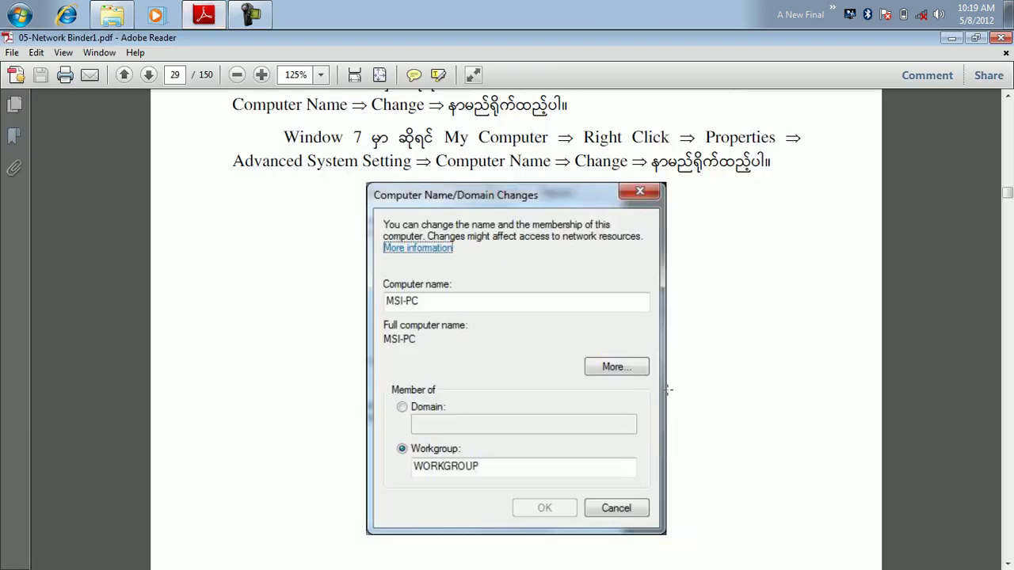
{"action": "scroll", "coordinate": [673, 395], "scroll_direction": "down", "scroll_amount": 2}
{"action": "scroll", "coordinate": [673, 396], "scroll_direction": "down", "scroll_amount": 10}
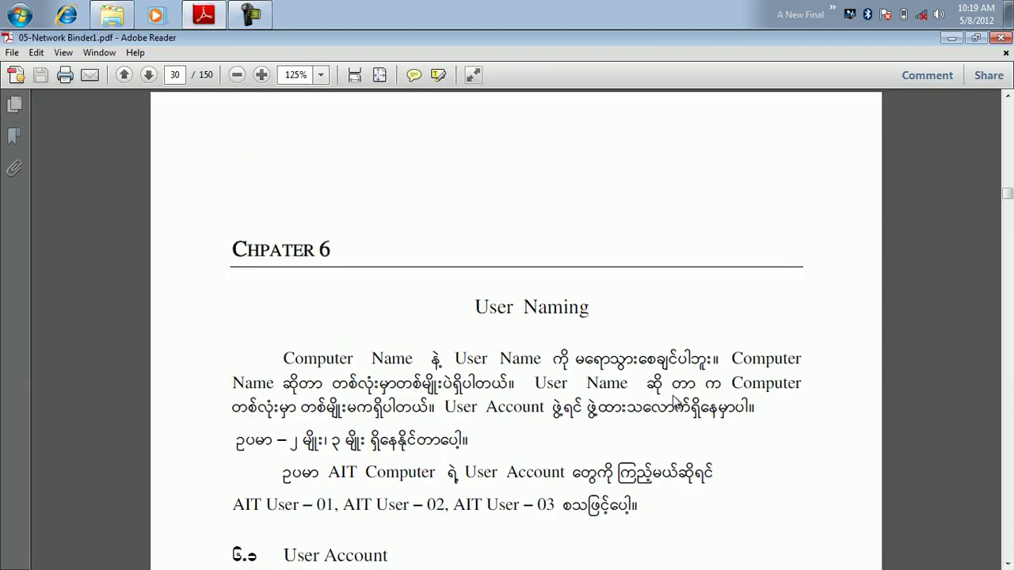
{"action": "scroll", "coordinate": [673, 401], "scroll_direction": "down", "scroll_amount": 10}
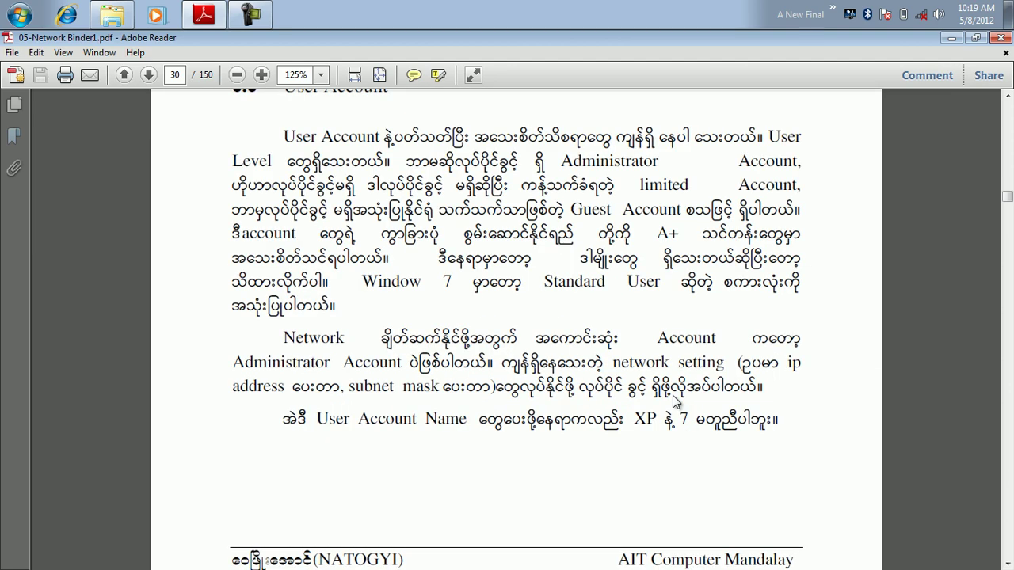
Step: Read page 31's XP and Windows 7 steps for changing an account name, examine their pictures, and minimise the PDF
{"action": "scroll", "coordinate": [674, 400], "scroll_direction": "down", "scroll_amount": 10}
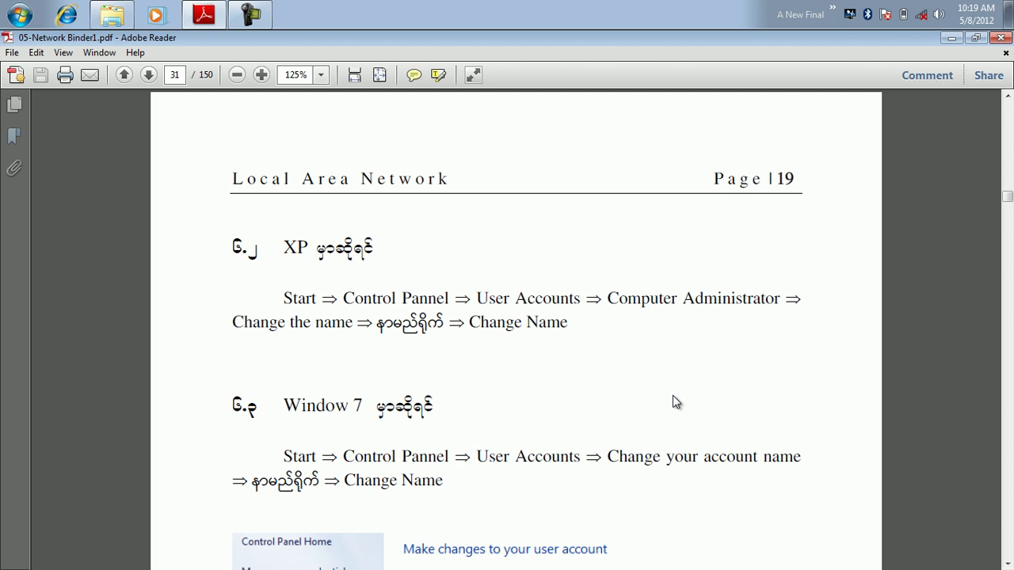
{"action": "scroll", "coordinate": [673, 396], "scroll_direction": "down", "scroll_amount": 10}
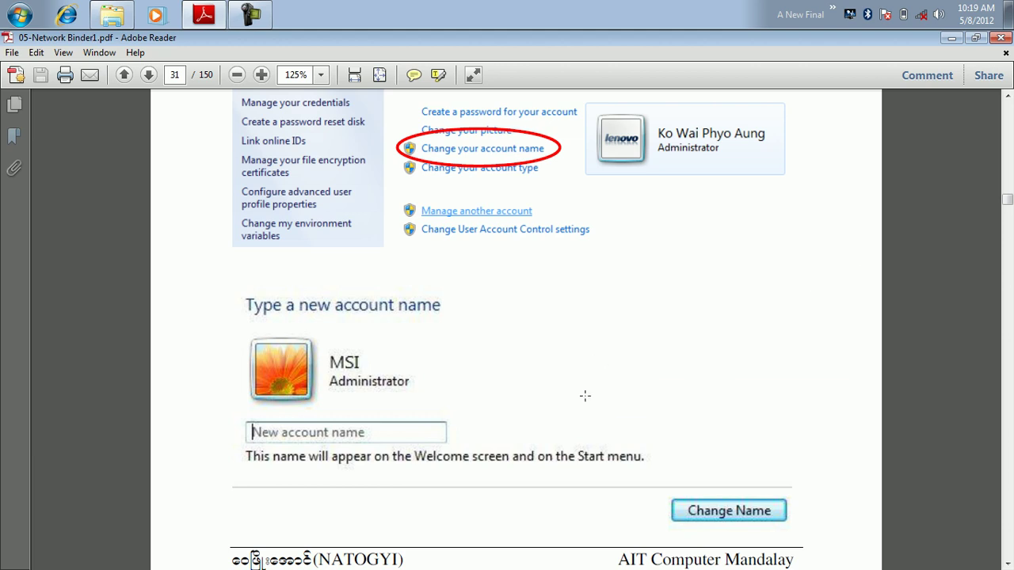
{"action": "scroll", "coordinate": [597, 404], "scroll_direction": "down", "scroll_amount": 1}
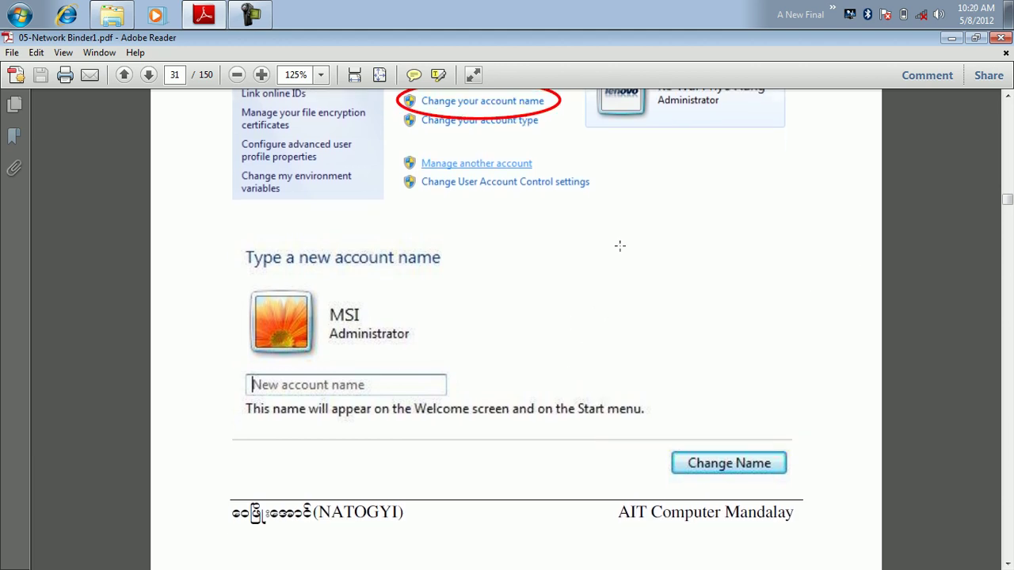
{"action": "left_click", "coordinate": [951, 38]}
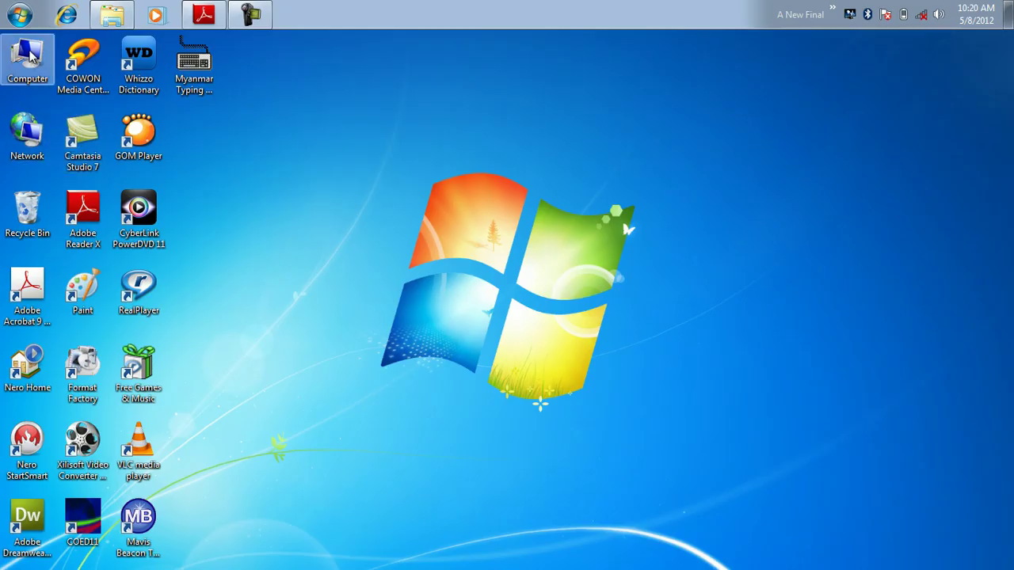
Step: Open the Change Your Name page for the current account from User Accounts in Control Panel
{"action": "left_click", "coordinate": [30, 16]}
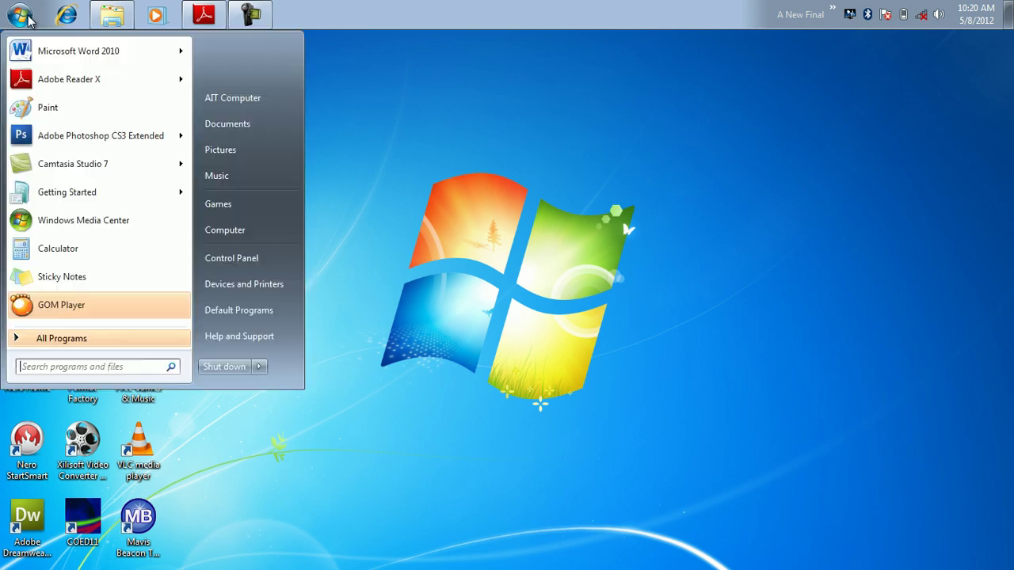
{"action": "left_click", "coordinate": [231, 259]}
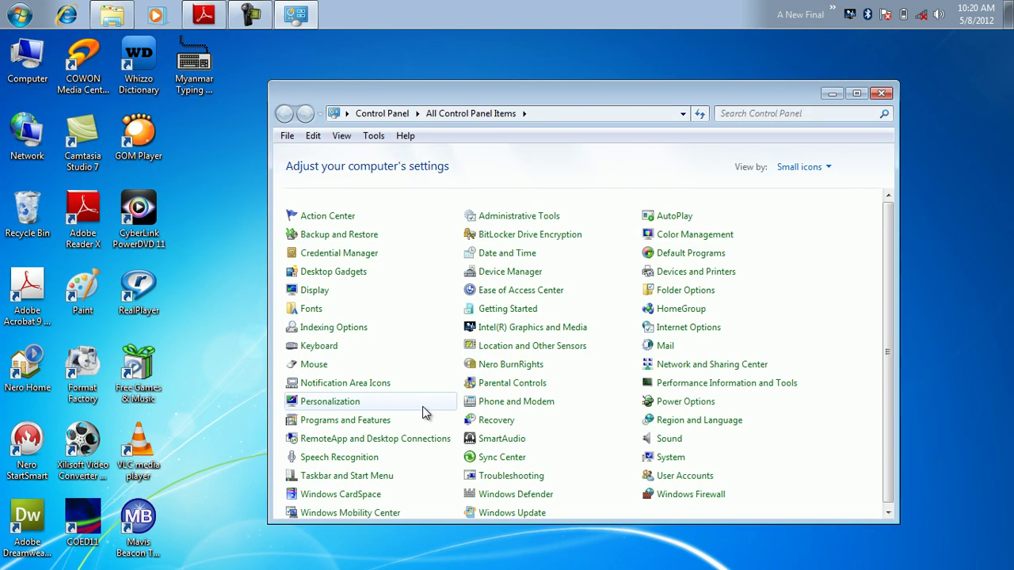
{"action": "left_click", "coordinate": [686, 476]}
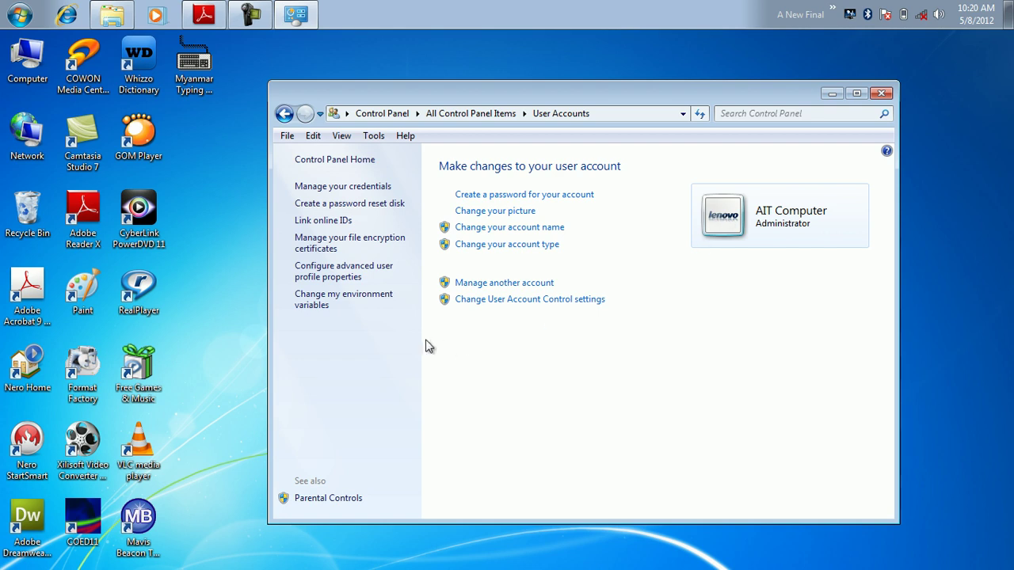
{"action": "left_click", "coordinate": [498, 229]}
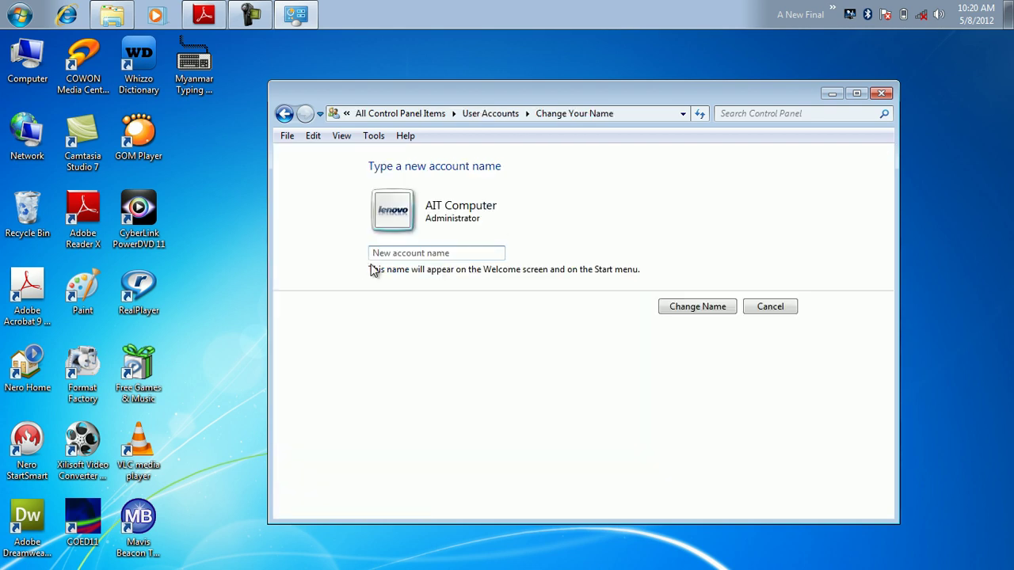
Step: Select the new account name field without entering a name, cancel the change, and close Control Panel
{"action": "left_click", "coordinate": [423, 254]}
{"action": "left_click", "coordinate": [765, 312]}
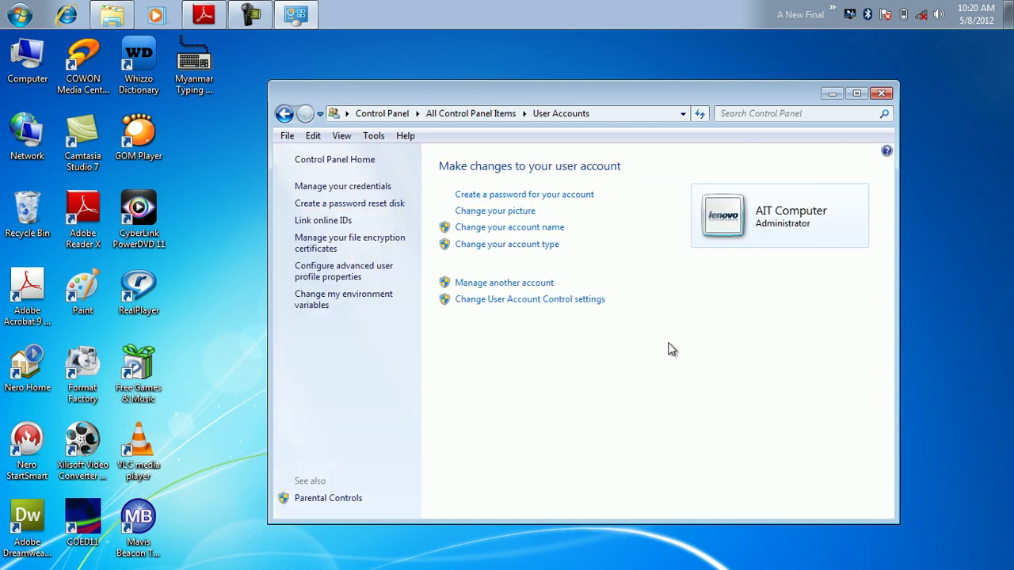
{"action": "left_click", "coordinate": [881, 93]}
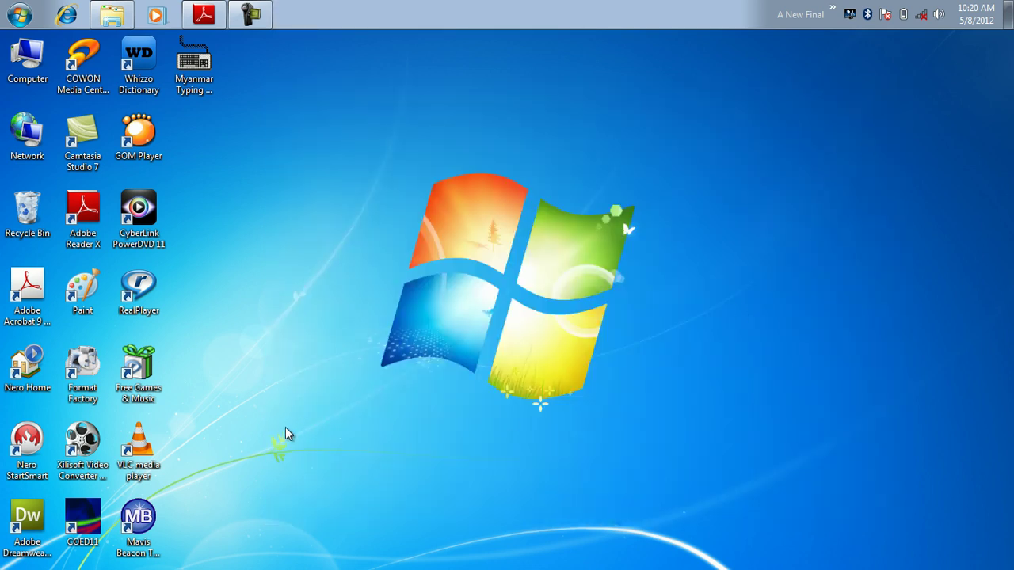
Step: Return to the PDF in Adobe Reader and examine the network diagram opening Chapter 7, IP Address, on page 32
{"action": "left_click", "coordinate": [203, 16]}
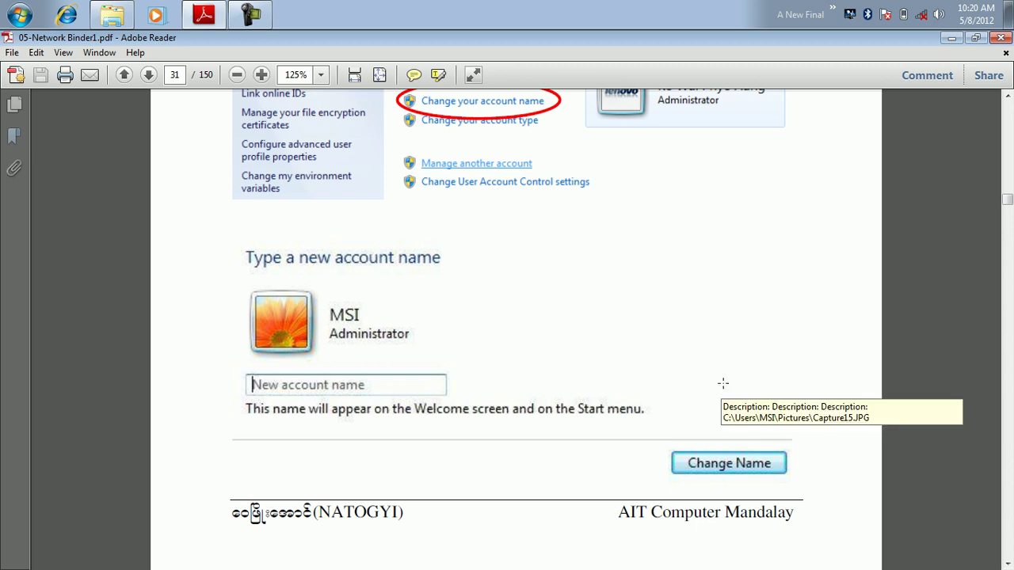
{"action": "scroll", "coordinate": [723, 384], "scroll_direction": "down", "scroll_amount": 10}
{"action": "scroll", "coordinate": [723, 388], "scroll_direction": "up", "scroll_amount": 5}
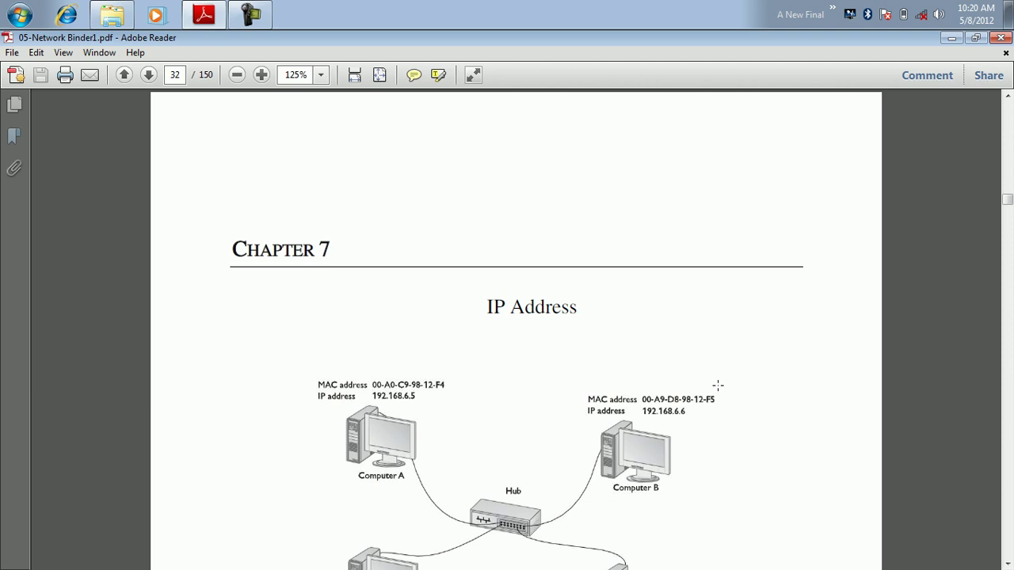
{"action": "scroll", "coordinate": [841, 313], "scroll_direction": "down", "scroll_amount": 3}
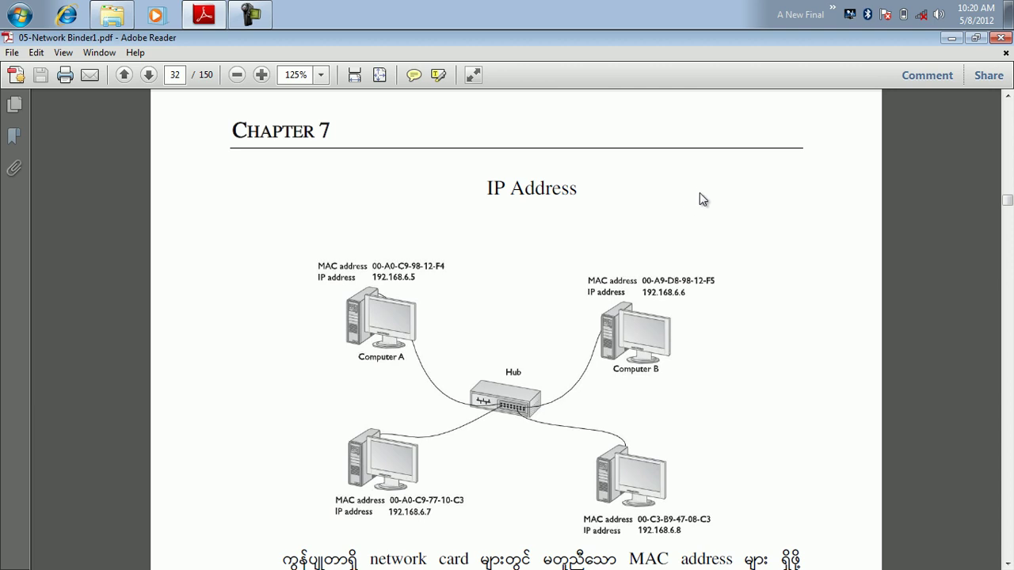
{"action": "scroll", "coordinate": [750, 256], "scroll_direction": "up", "scroll_amount": 1}
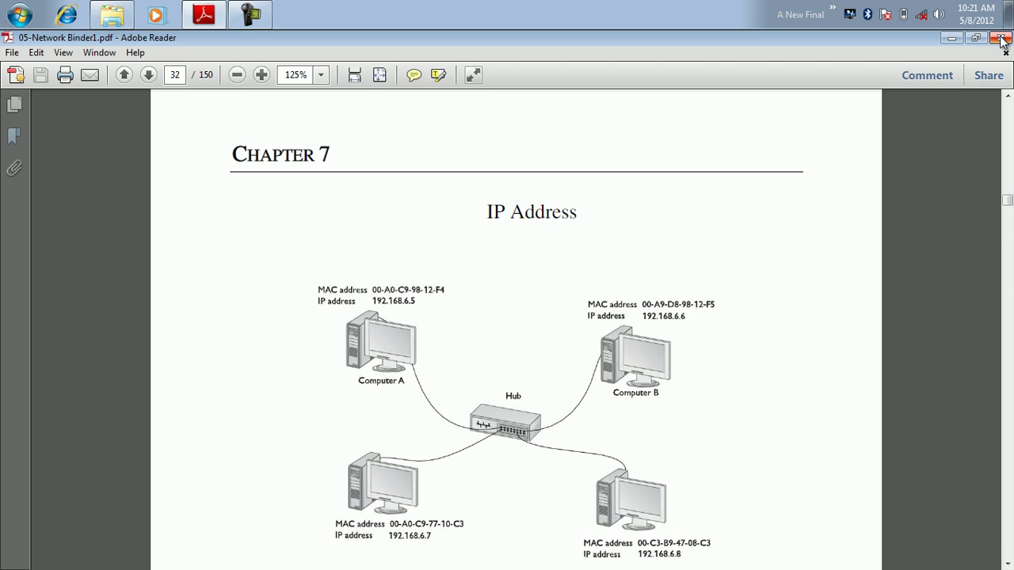
Step: Go back to the PDF's first page, Local Area Network, and close Adobe Reader
{"action": "left_click_drag", "start_coordinate": [1008, 202], "coordinate": [1009, 107]}
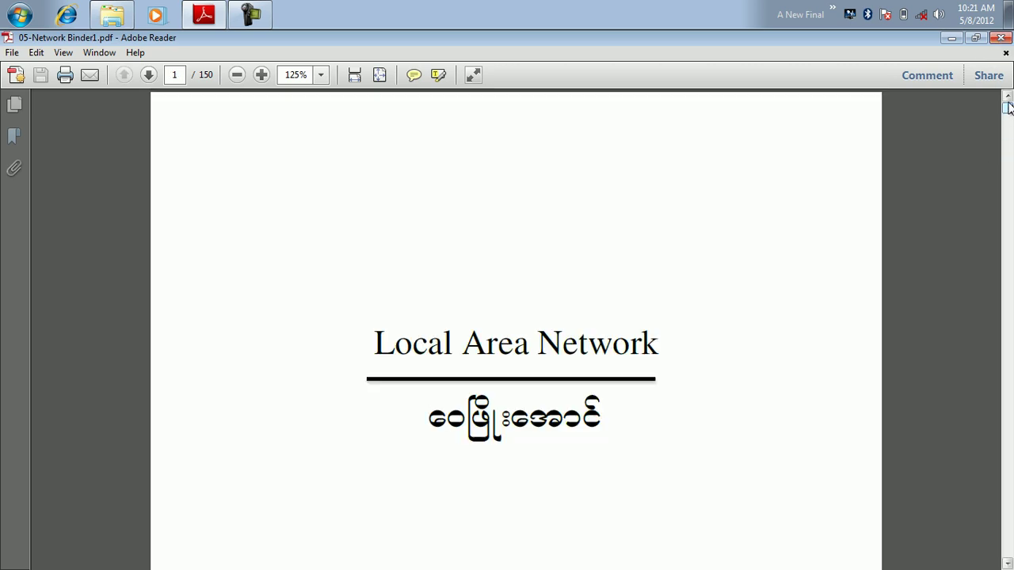
{"action": "left_click", "coordinate": [1001, 40]}
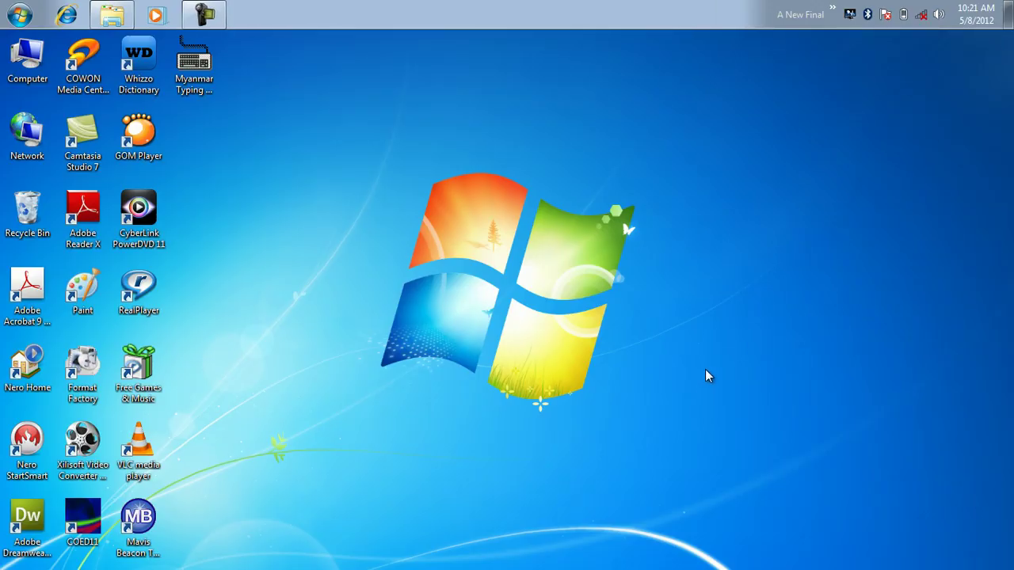